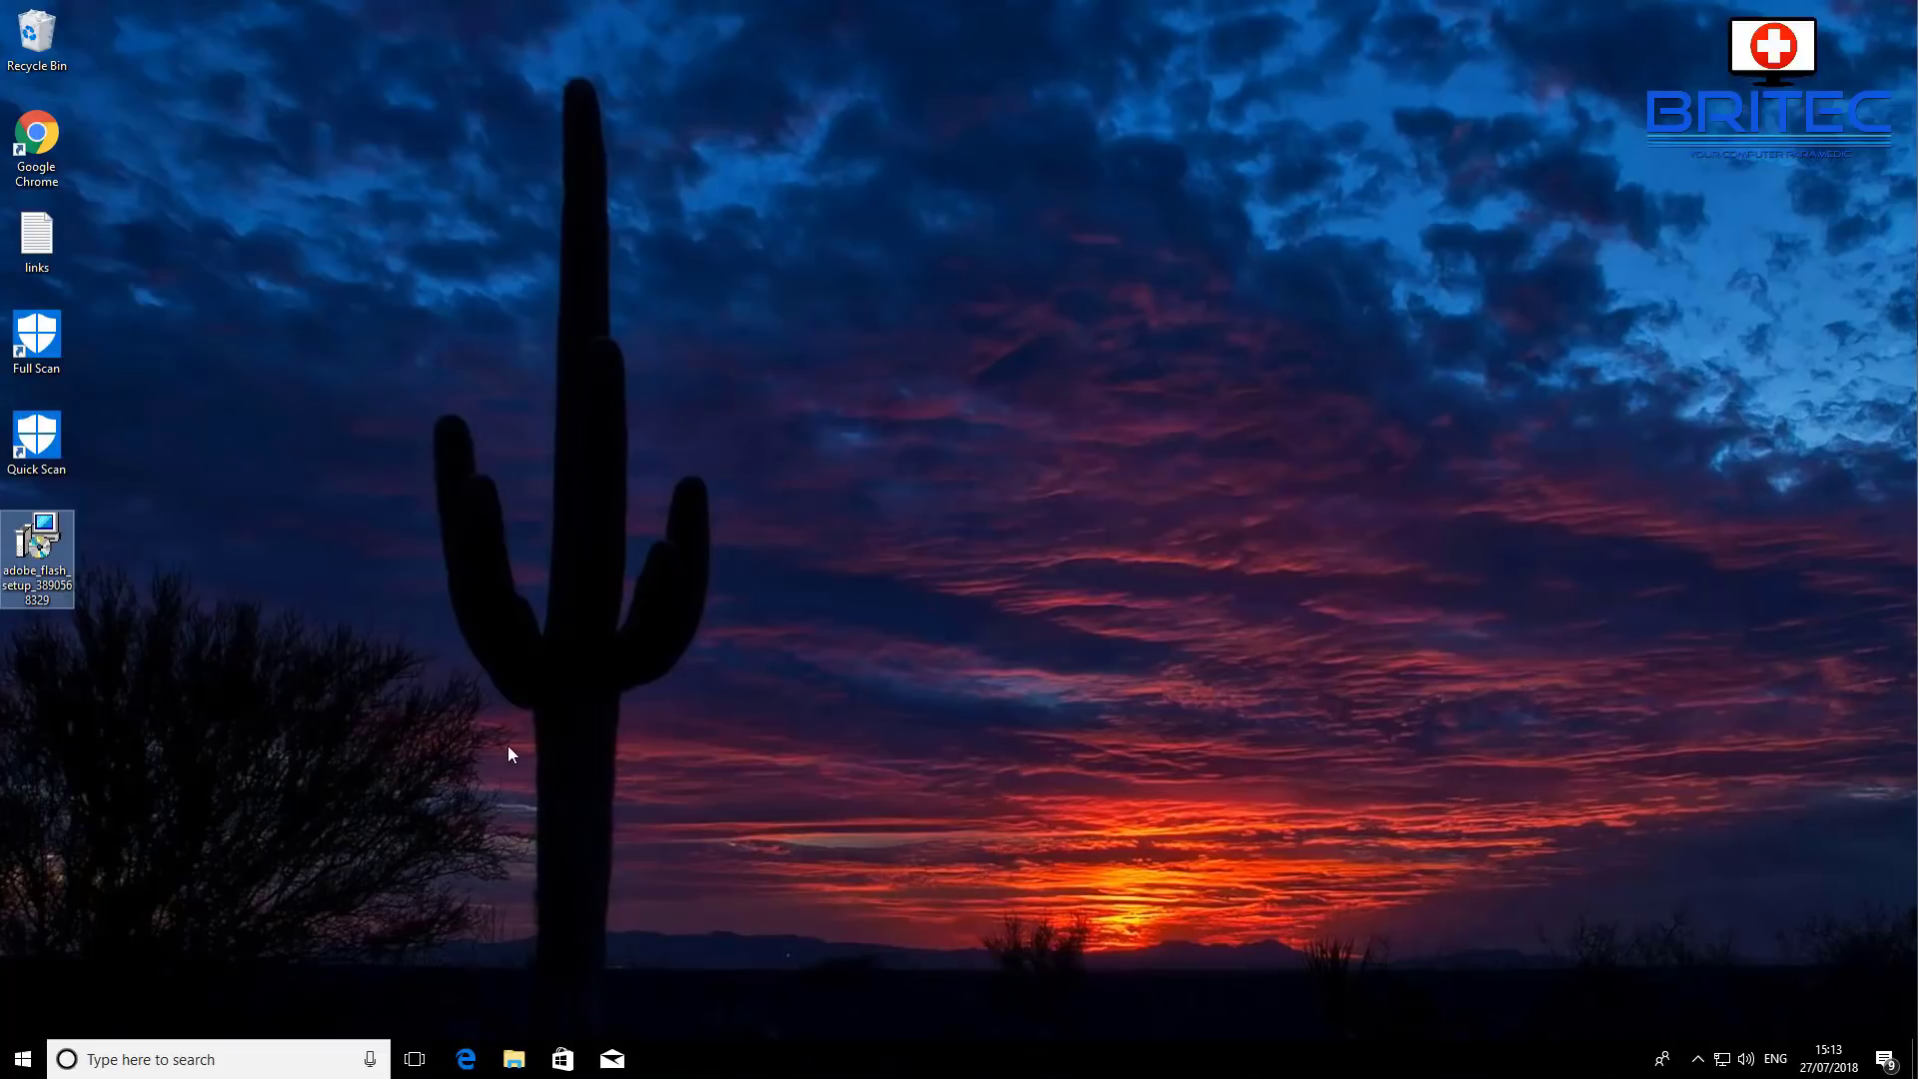
- Search for regedit and launch Registry Editor with administrator rights
left_click(127, 1061)
type("regedit")
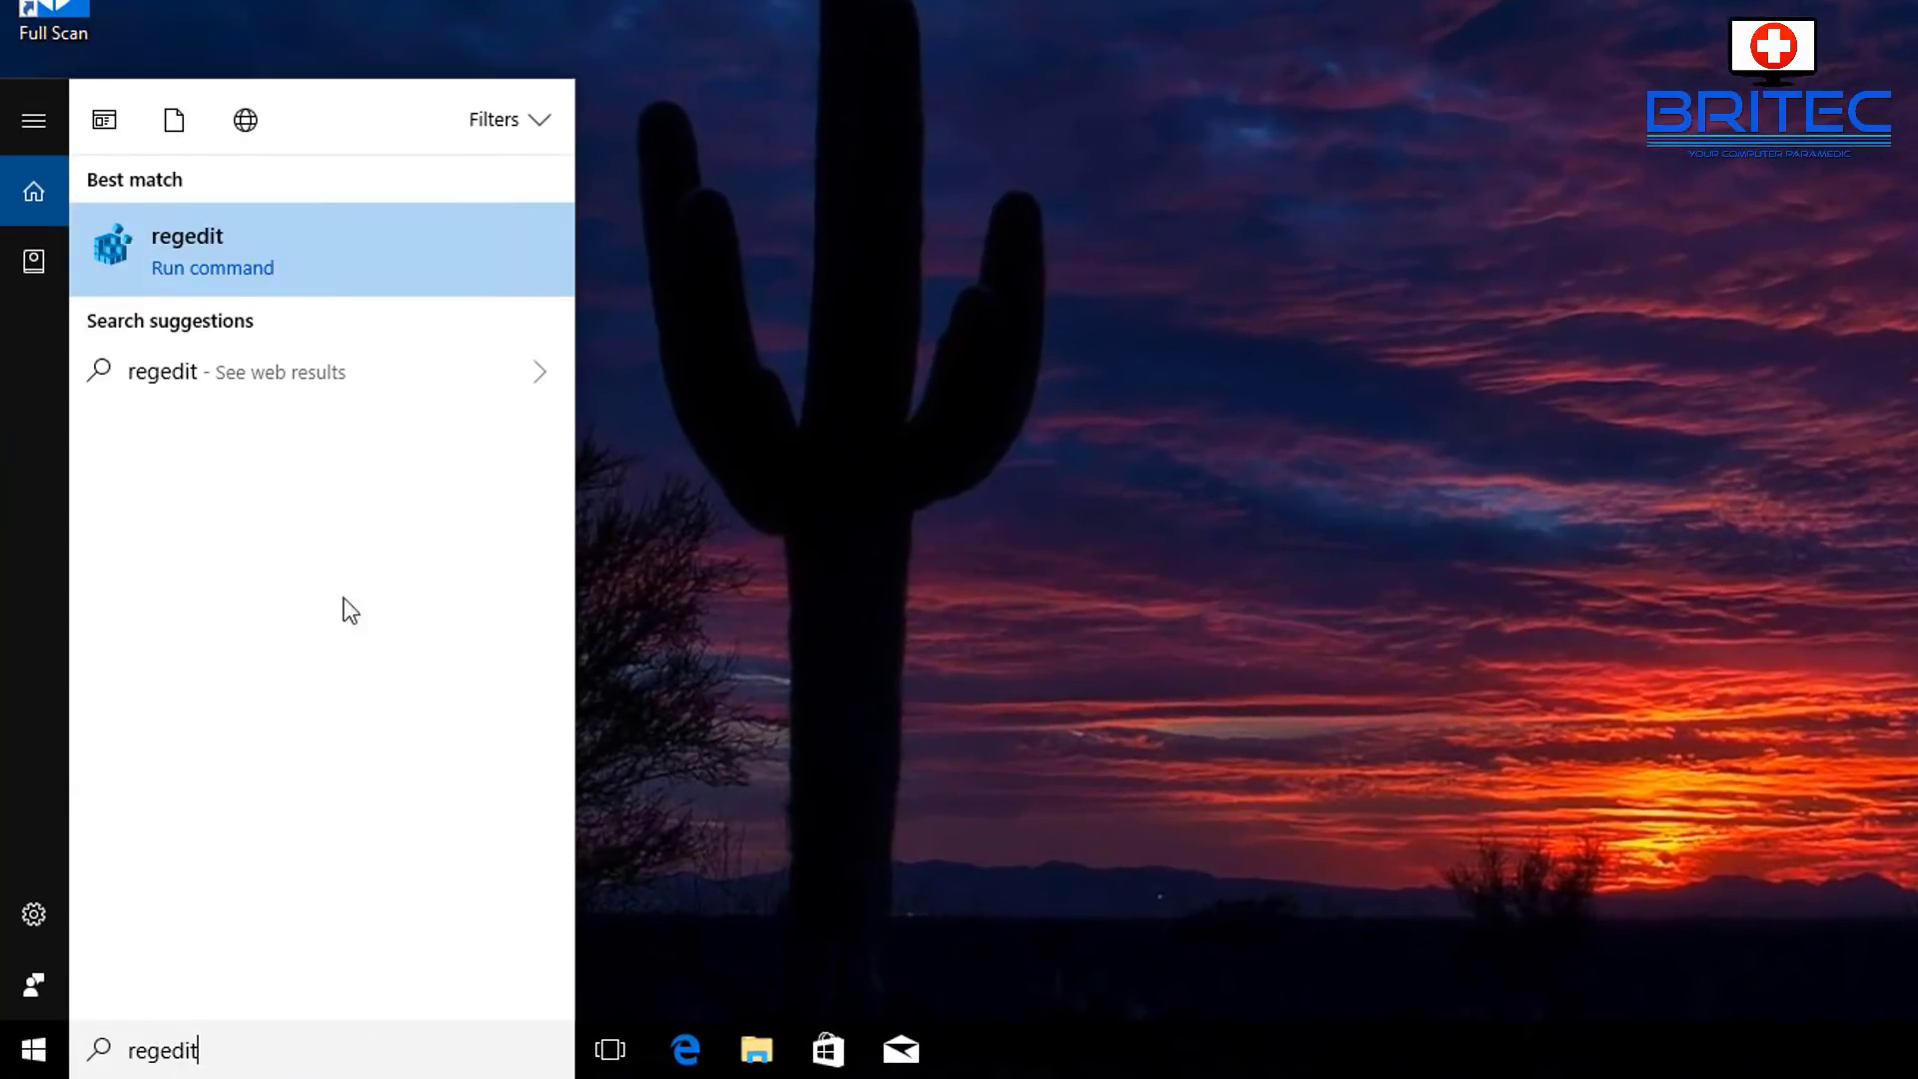
left_click(302, 250)
left_click(1280, 471)
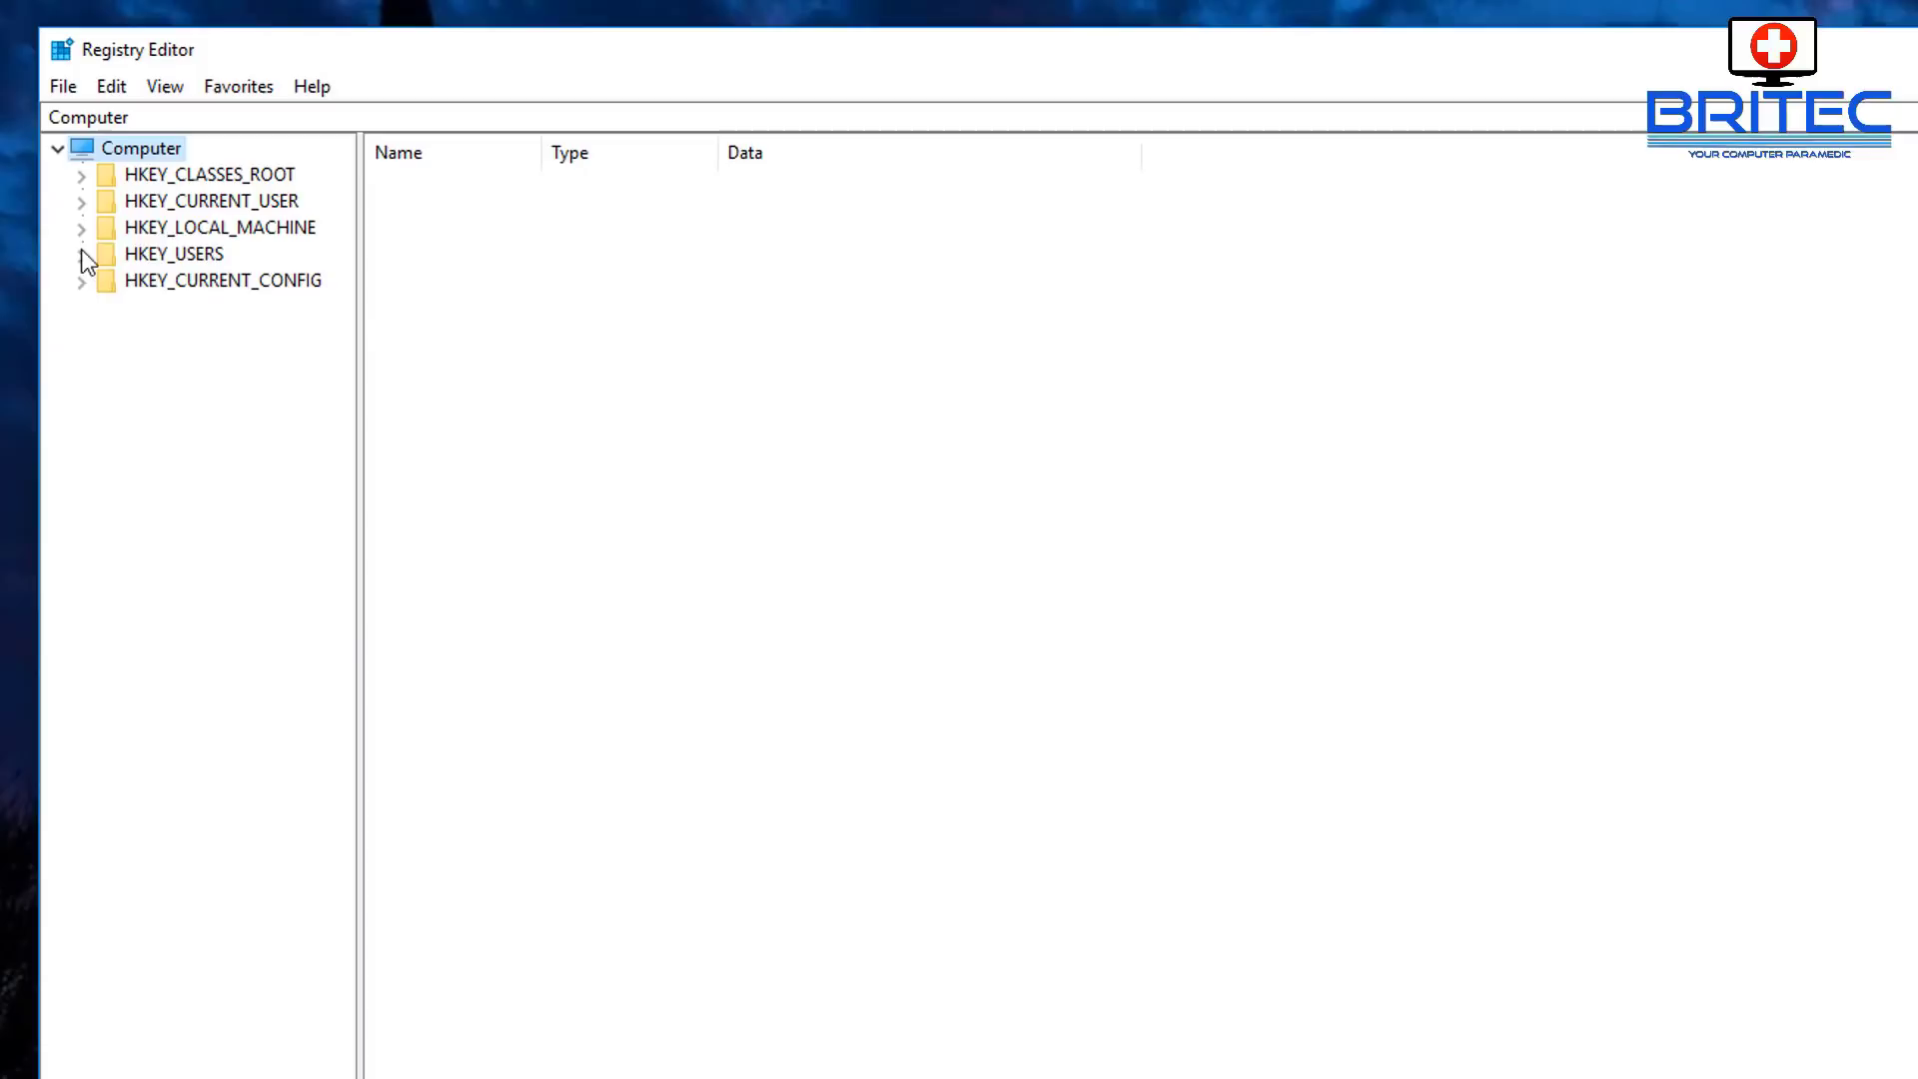
- Expand HKEY_LOCAL_MACHINE\SOFTWARE\Policies\Microsoft\Windows Defender to reveal its Policy Manager subkey
left_click(160, 230)
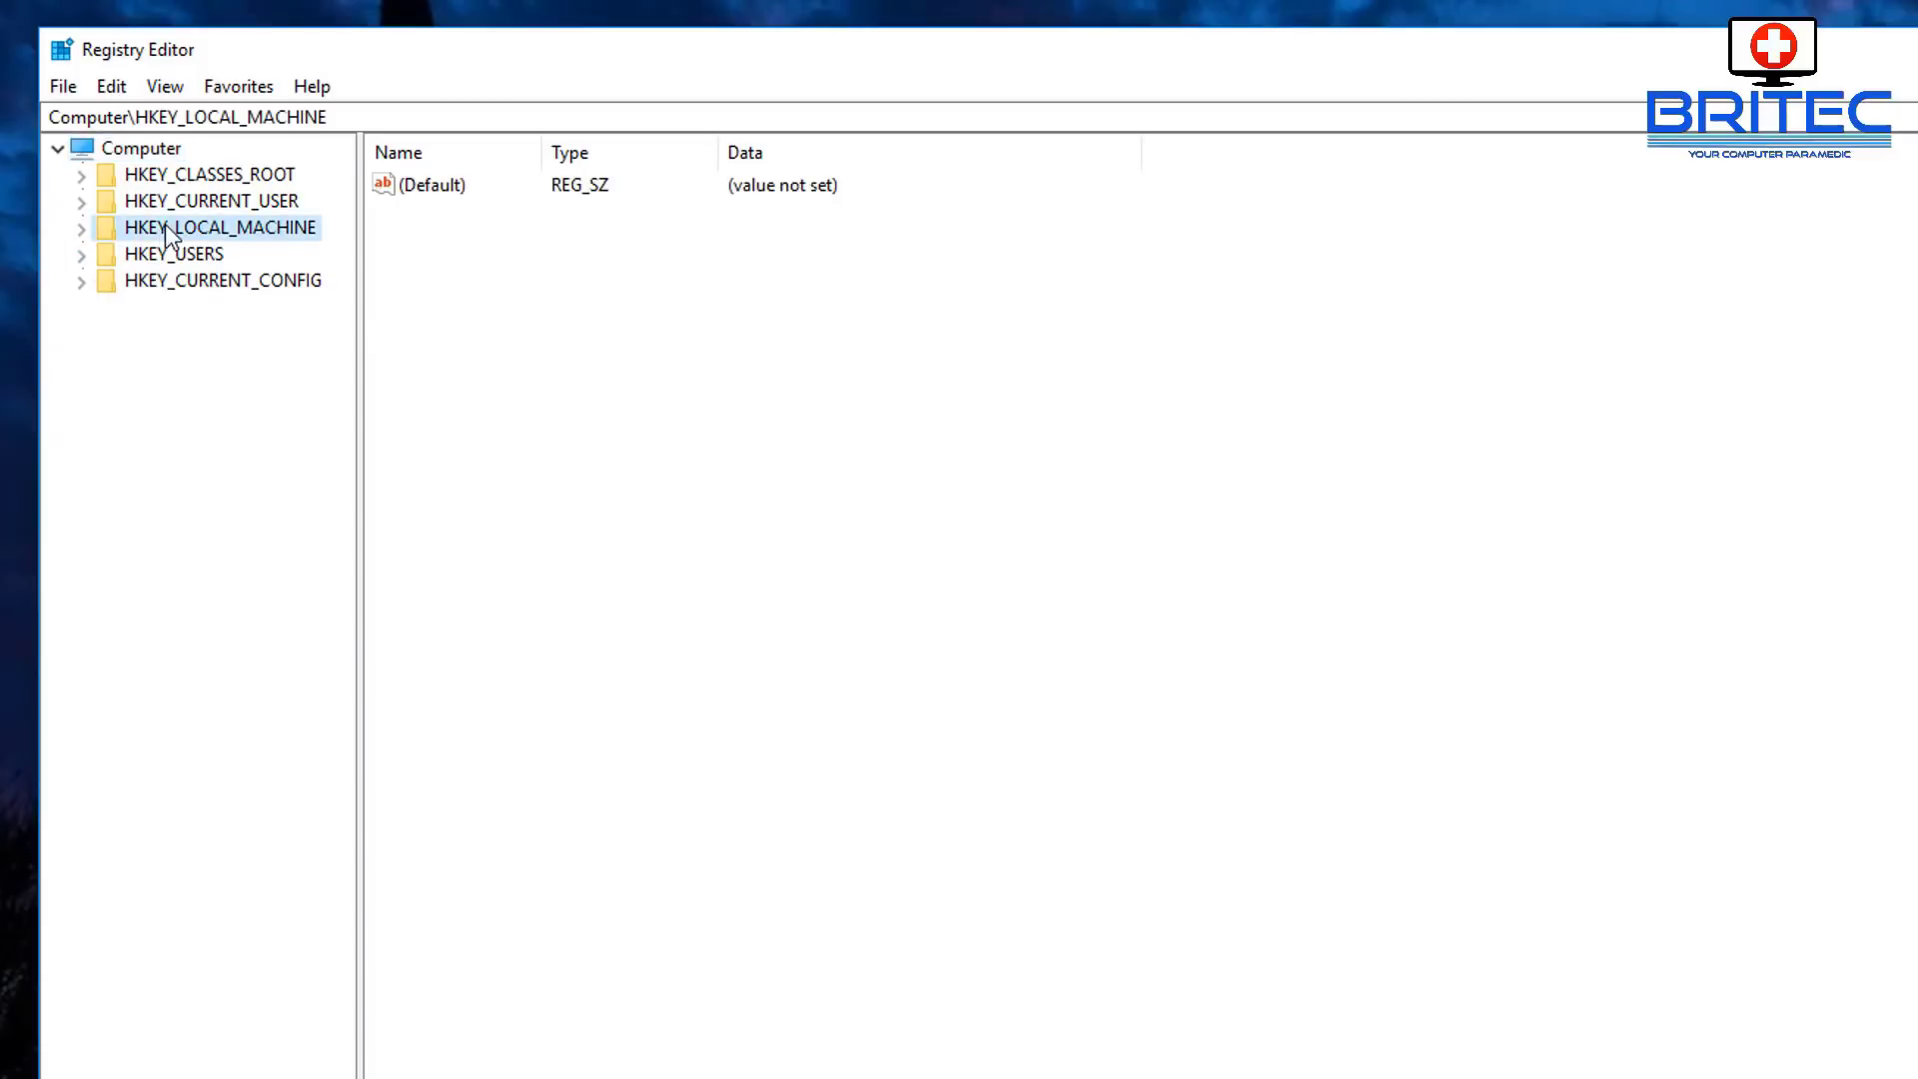
left_click(82, 230)
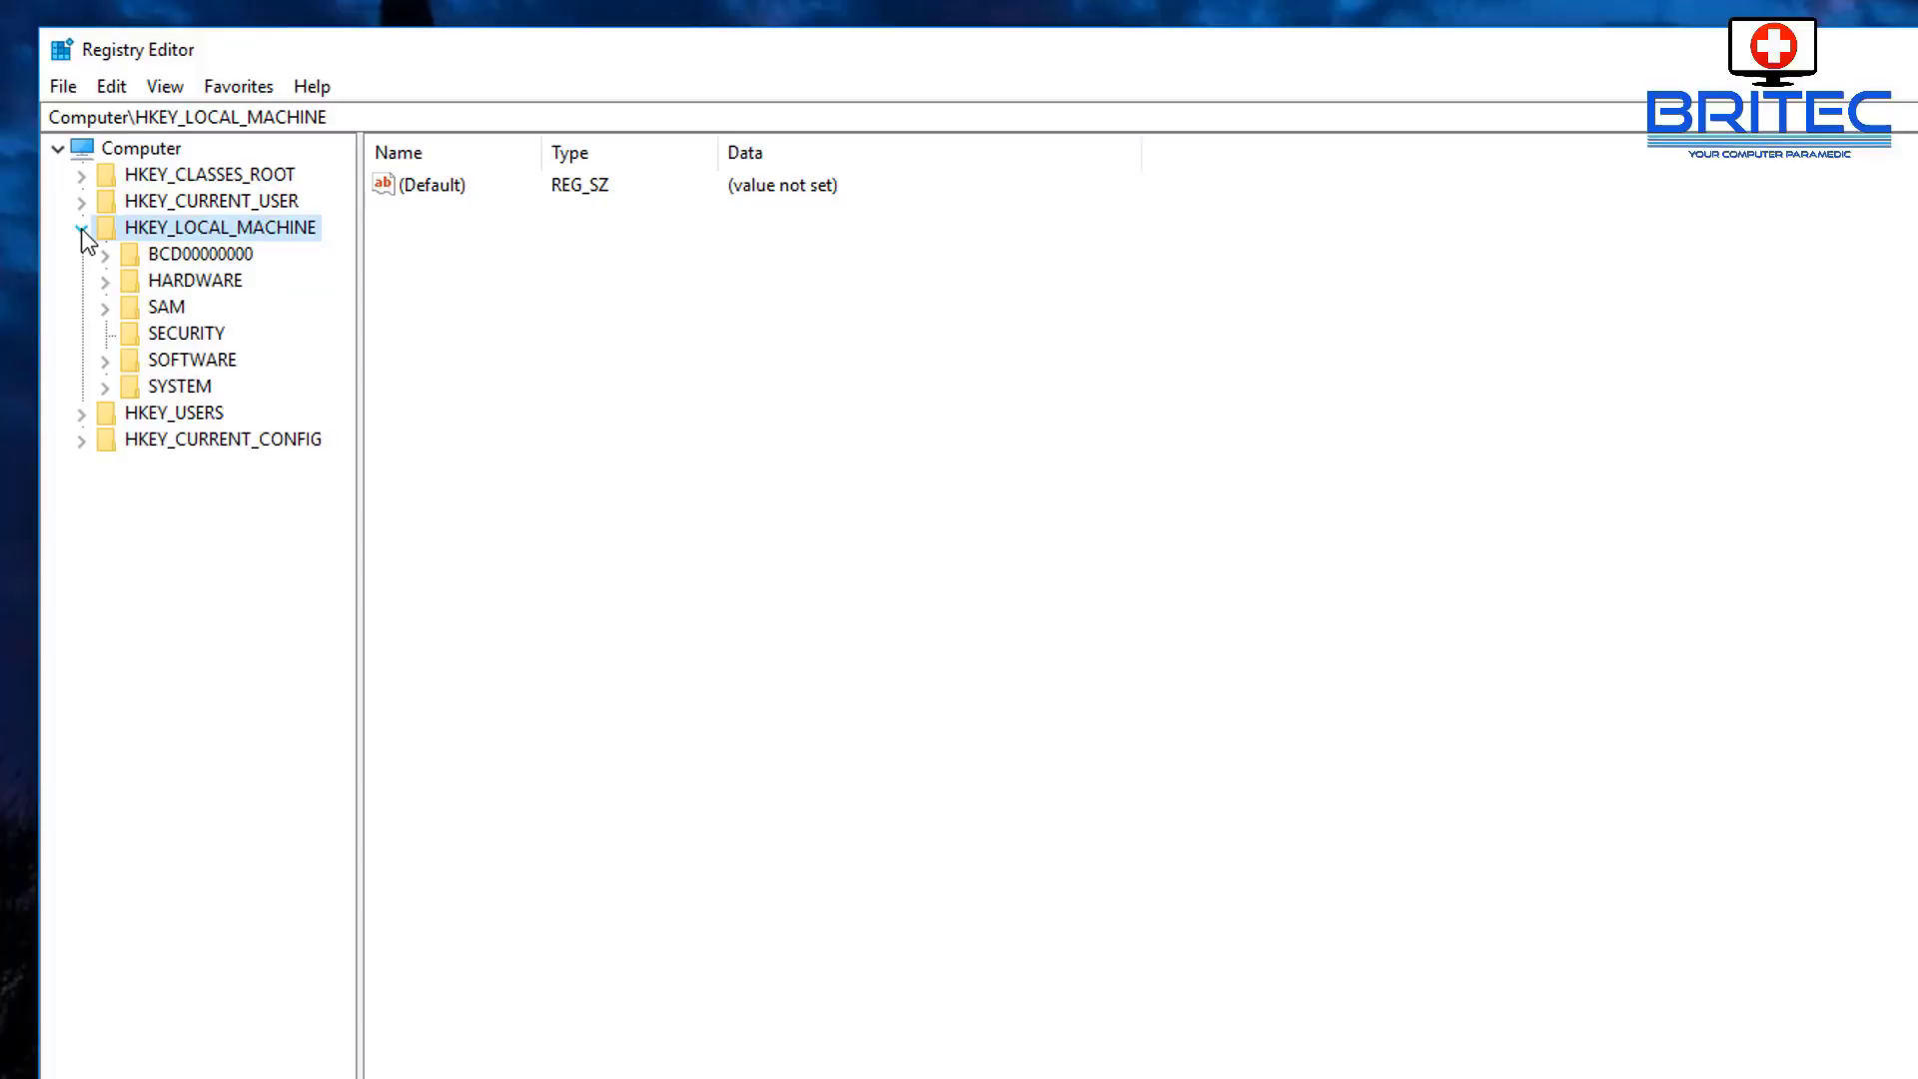
left_click(180, 362)
left_click(110, 365)
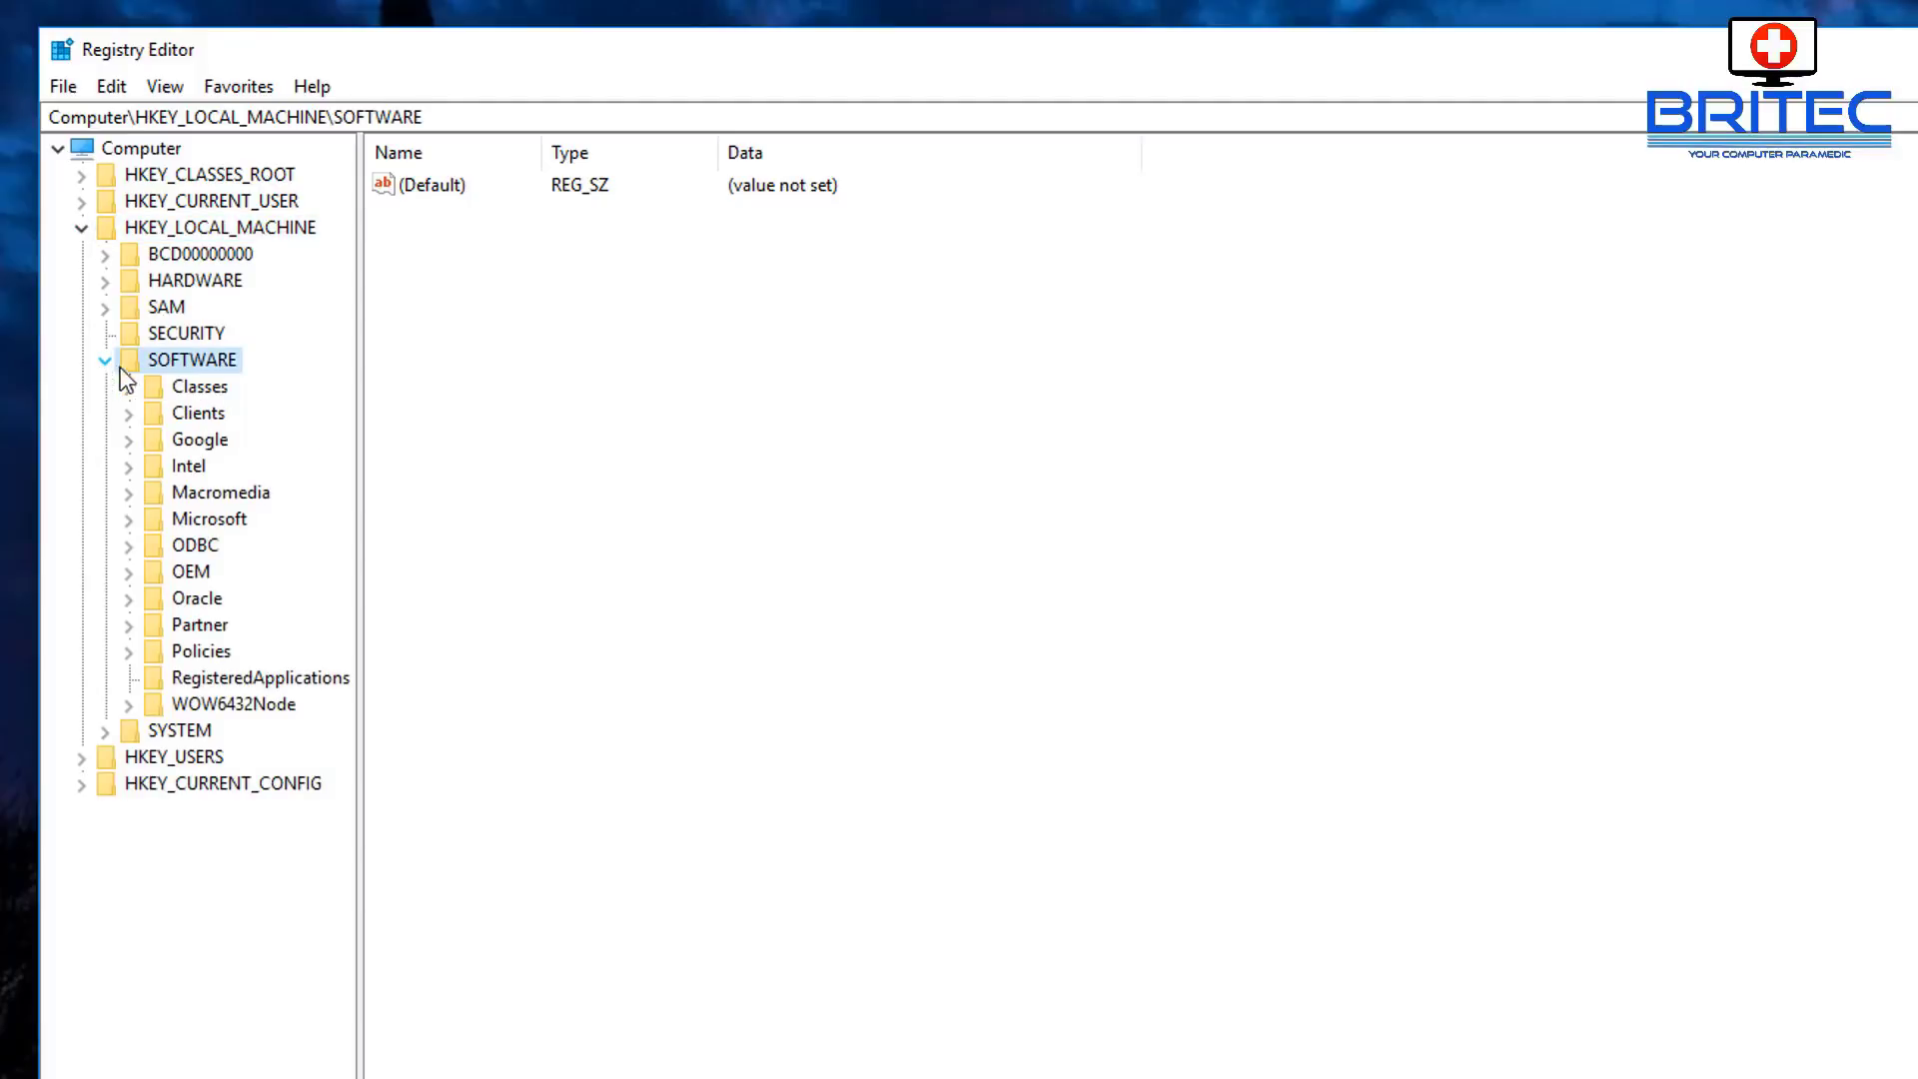
left_click(182, 651)
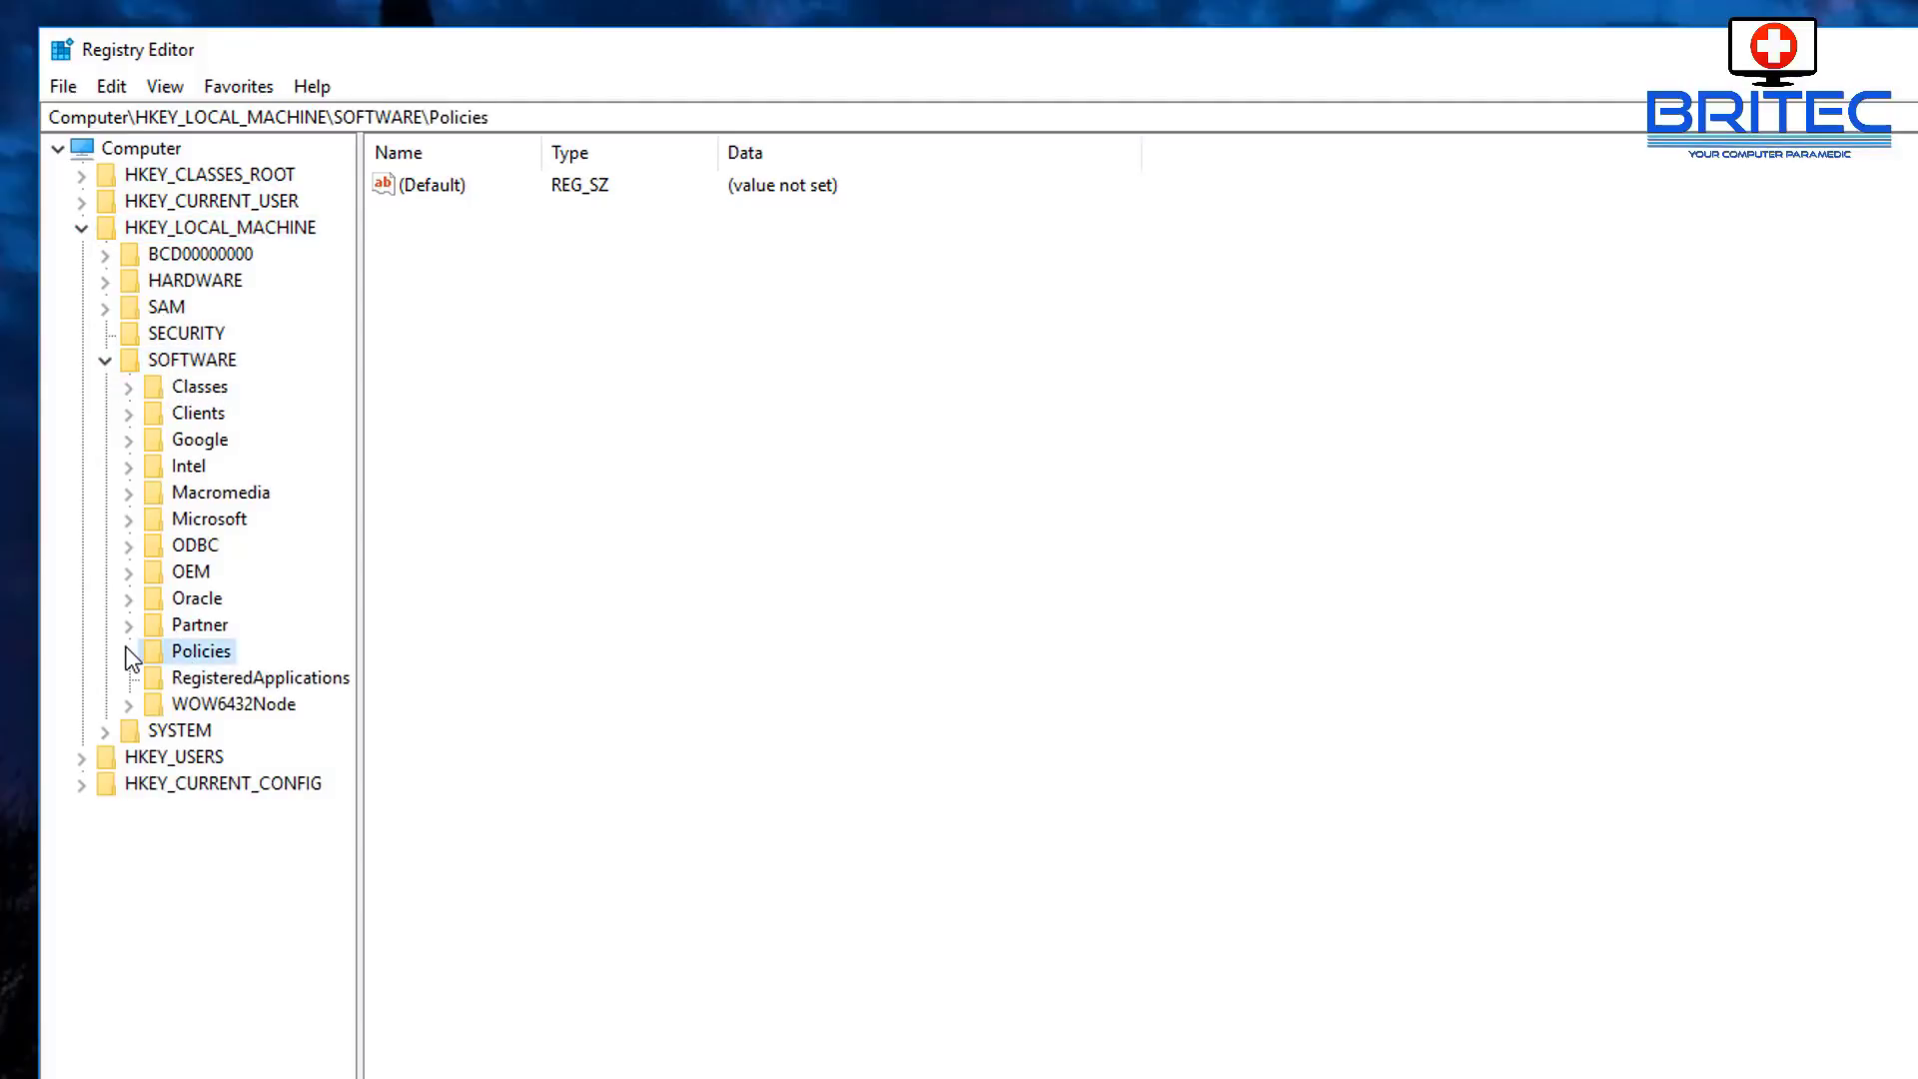
left_click(129, 652)
left_click(163, 683)
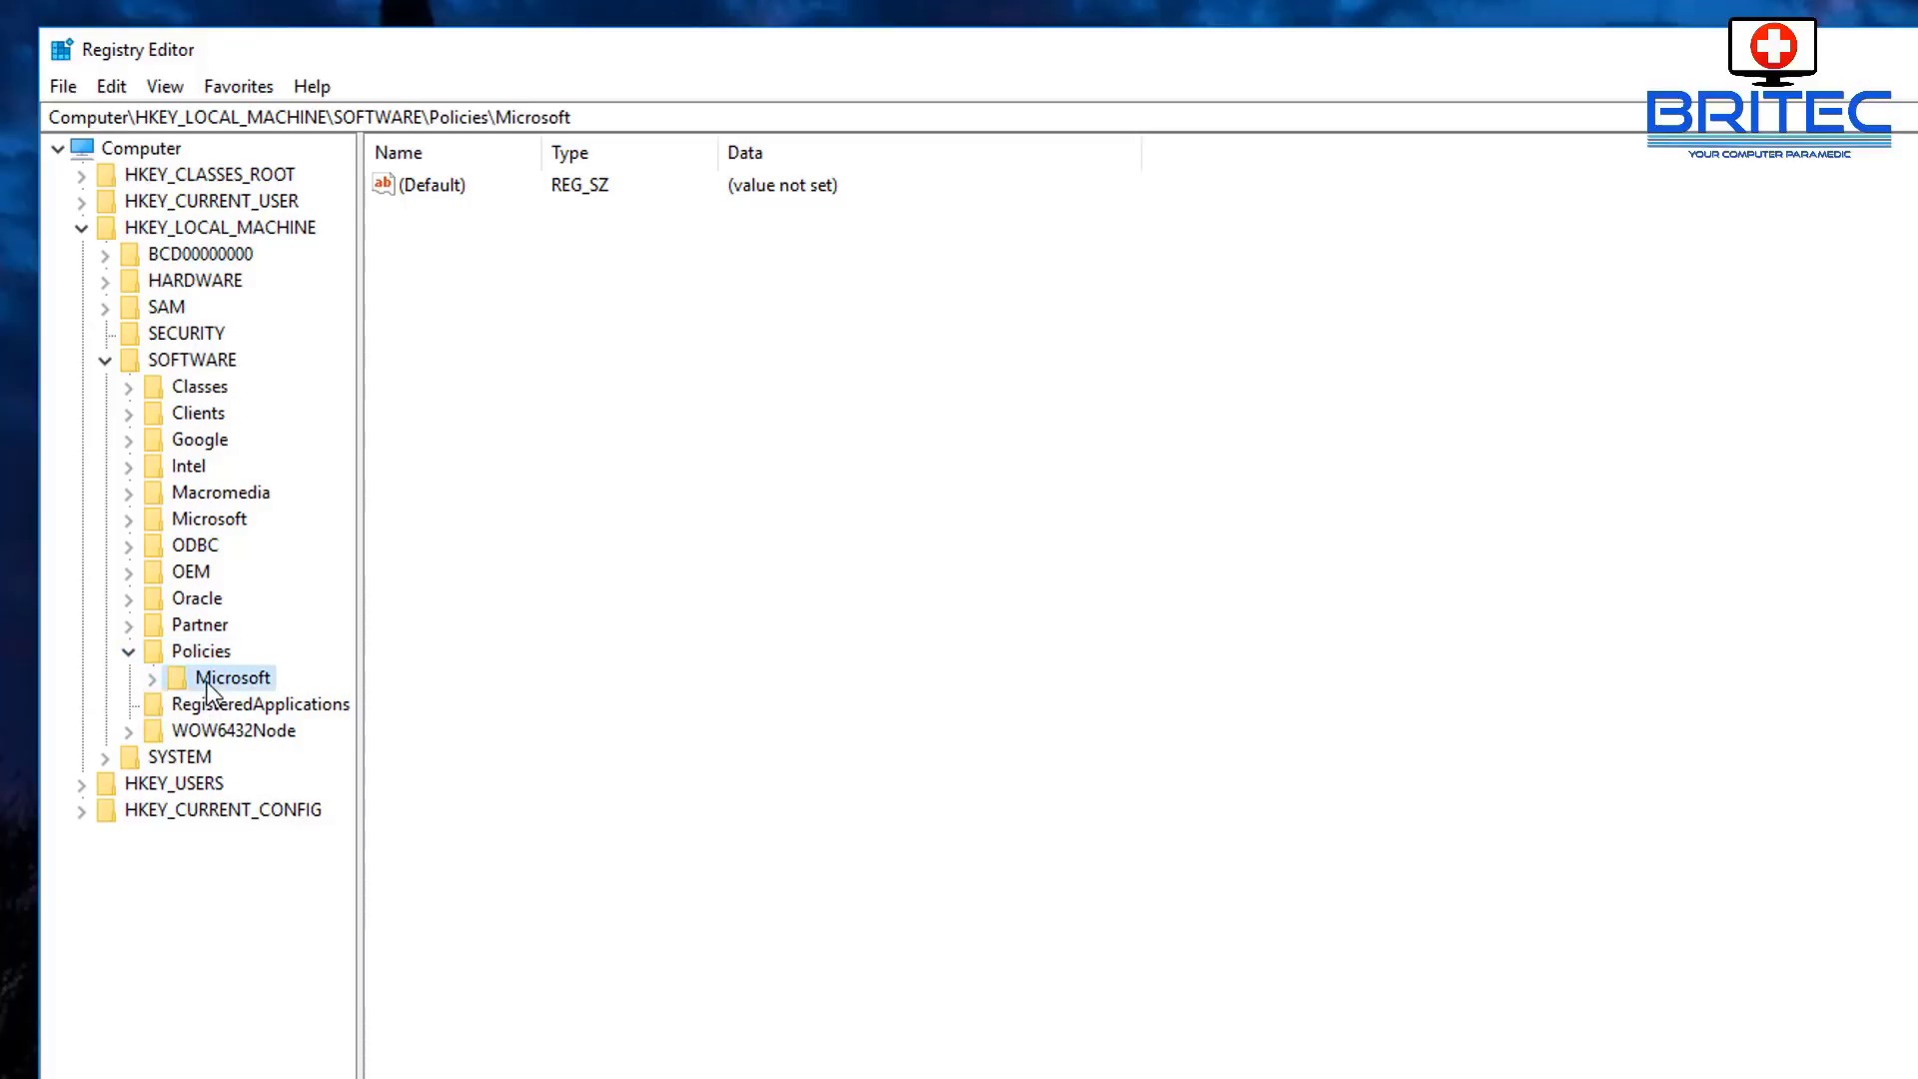
left_click(152, 677)
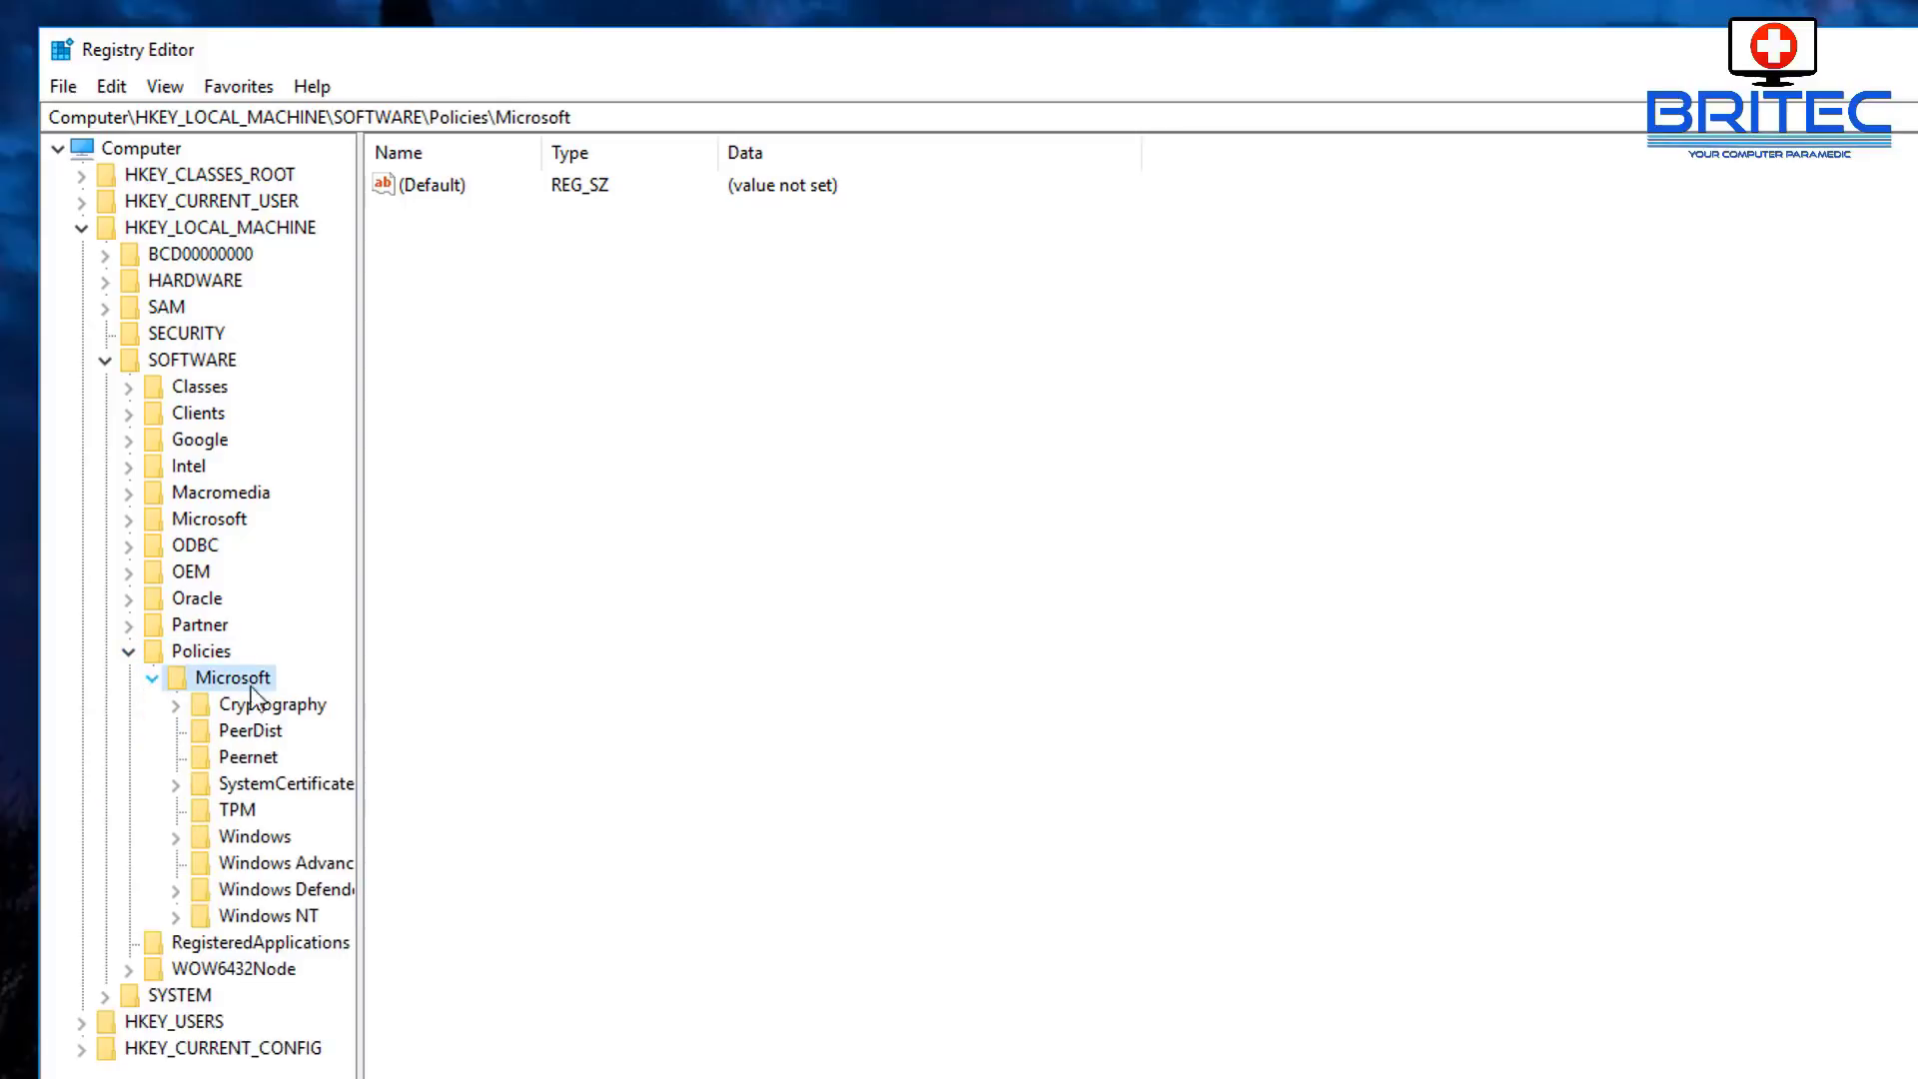
left_click_drag(361, 747, 568, 744)
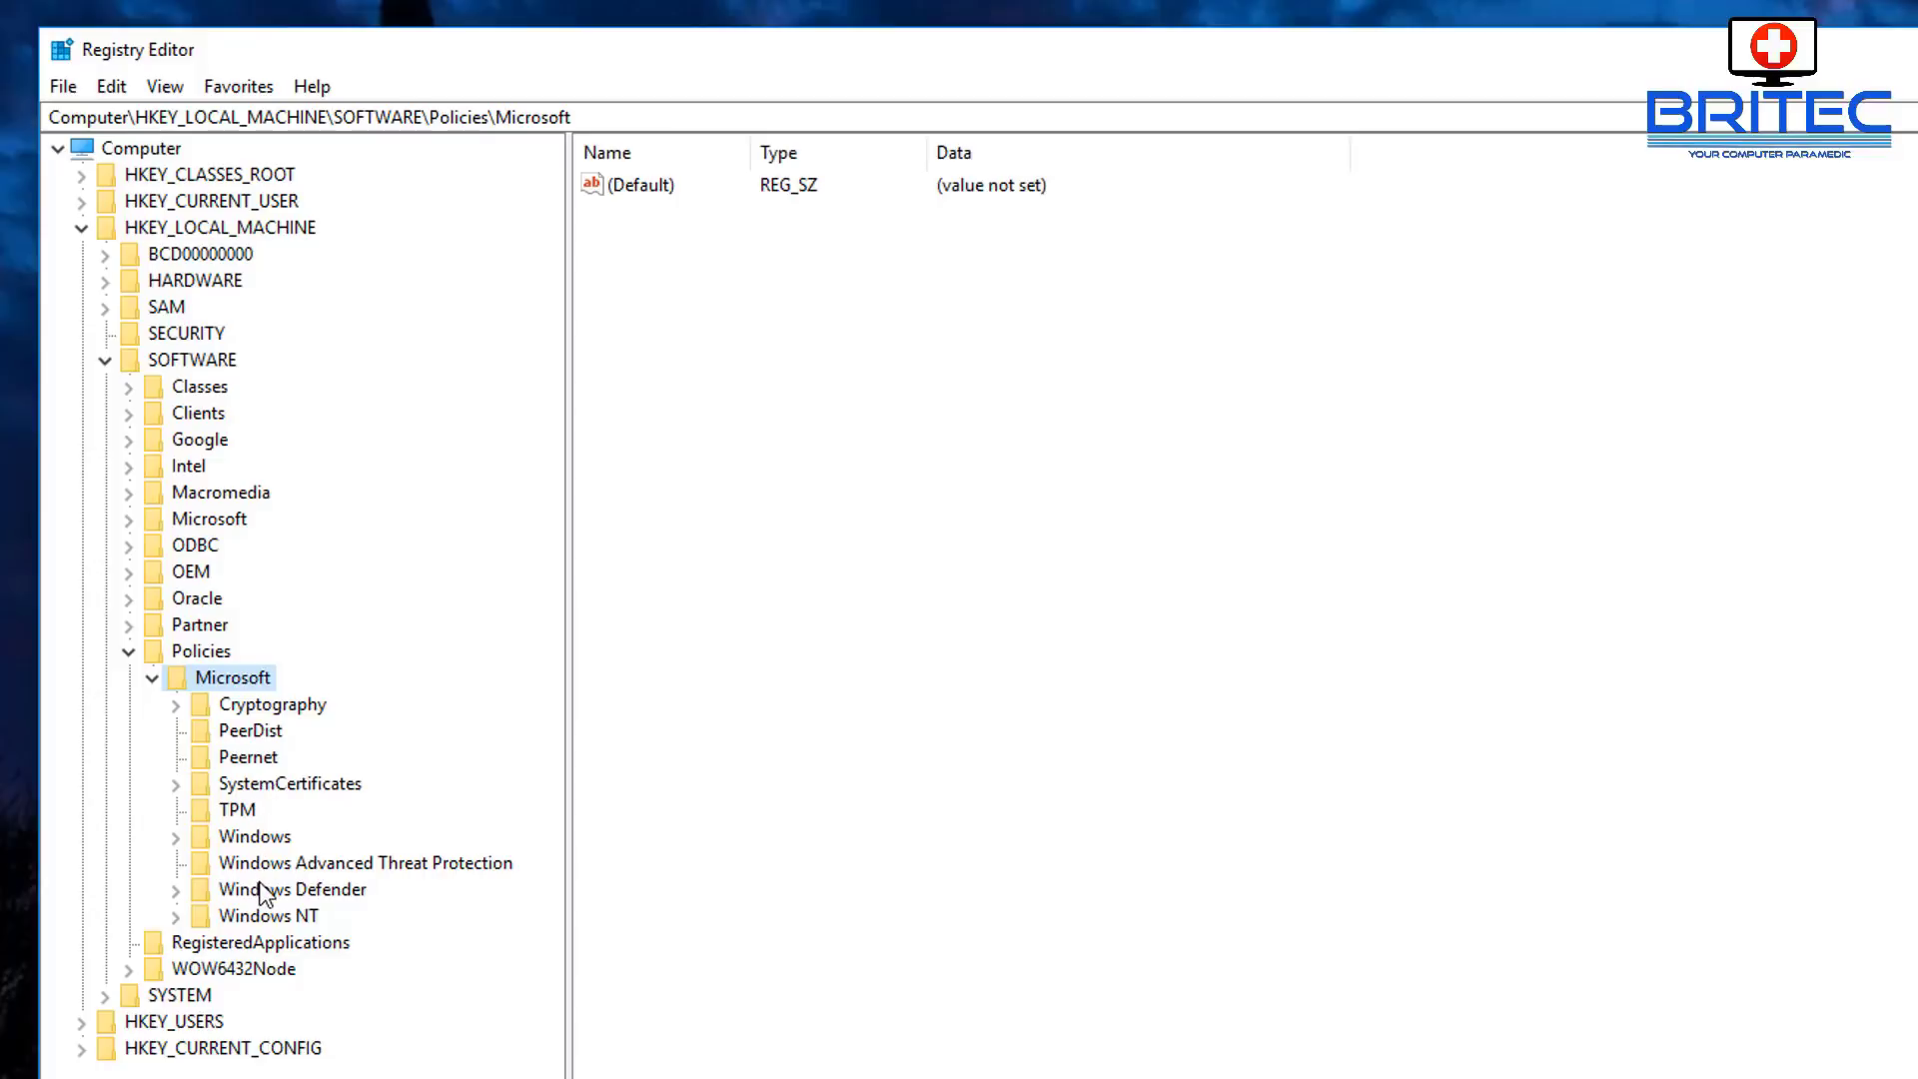
left_click(226, 895)
left_click(181, 890)
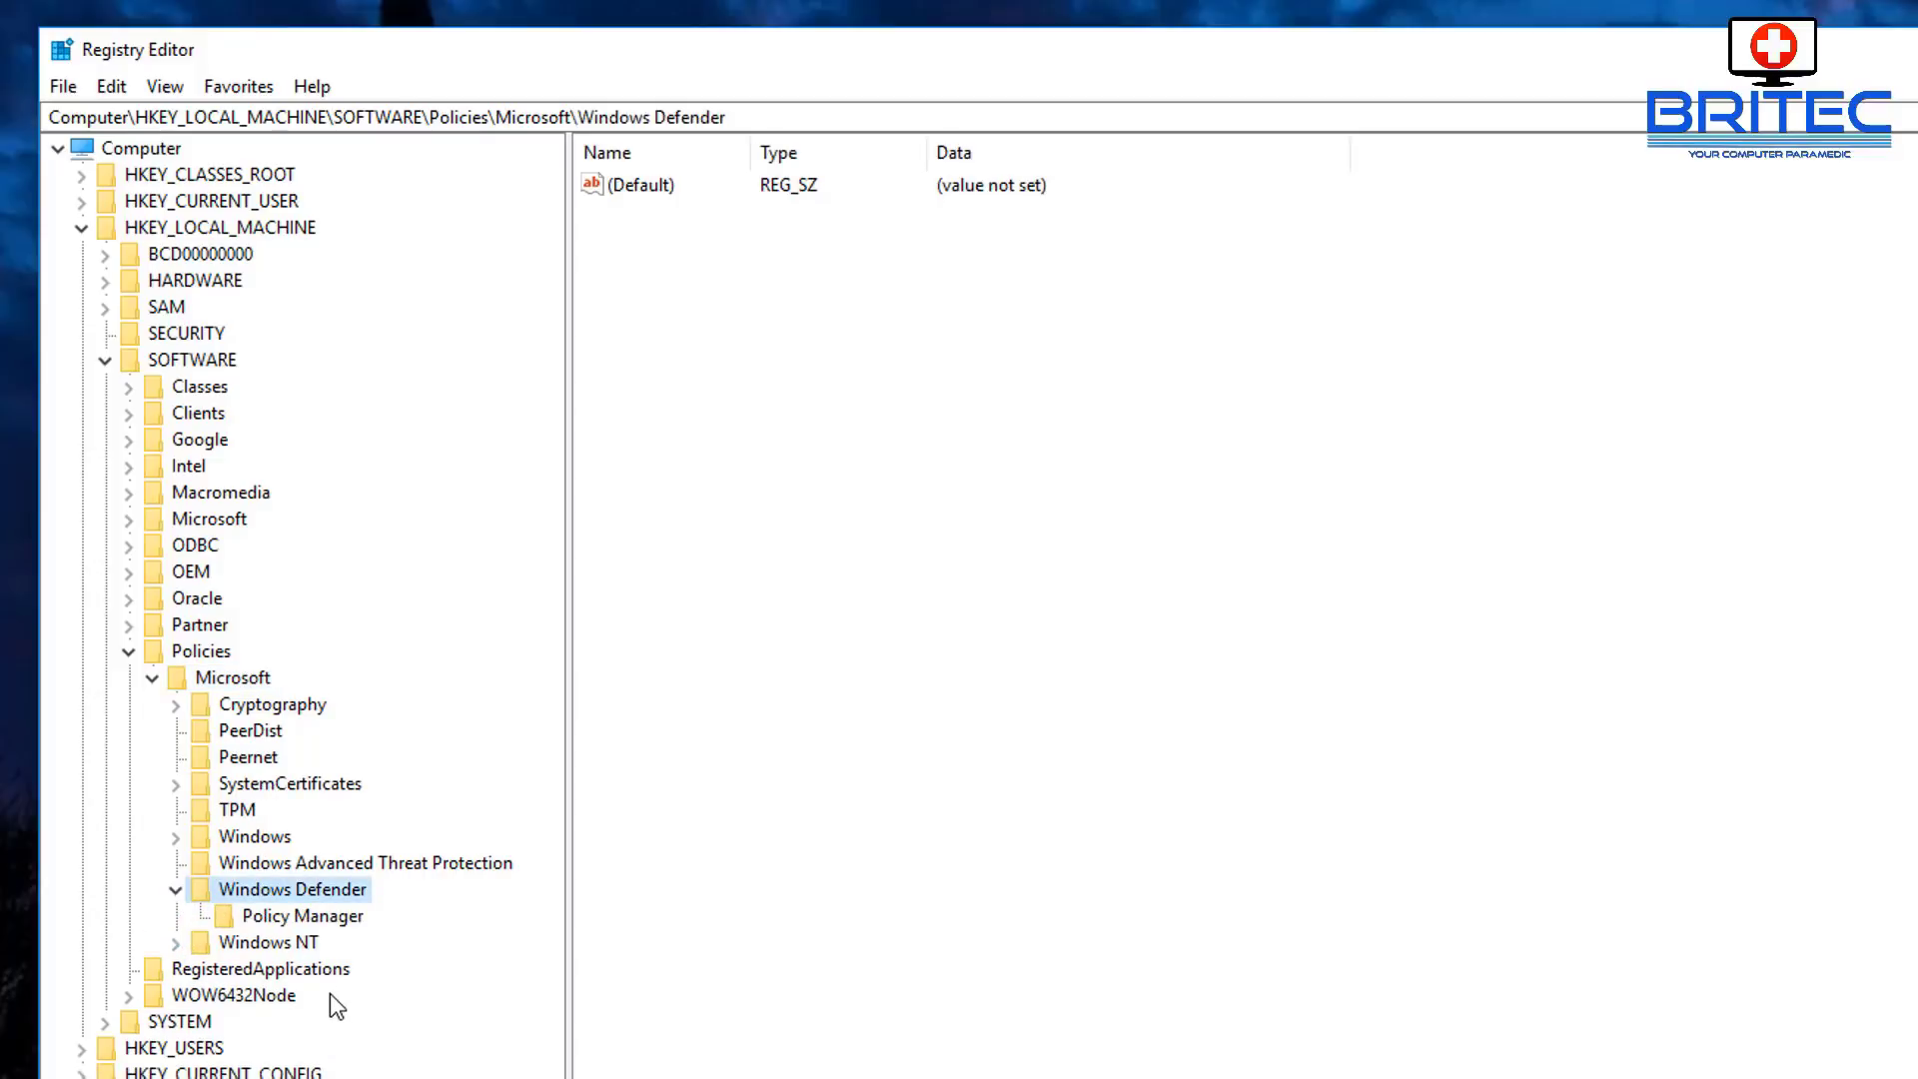
- Create a new key named MpEngine under Windows Defender and open its values list
right_click(255, 892)
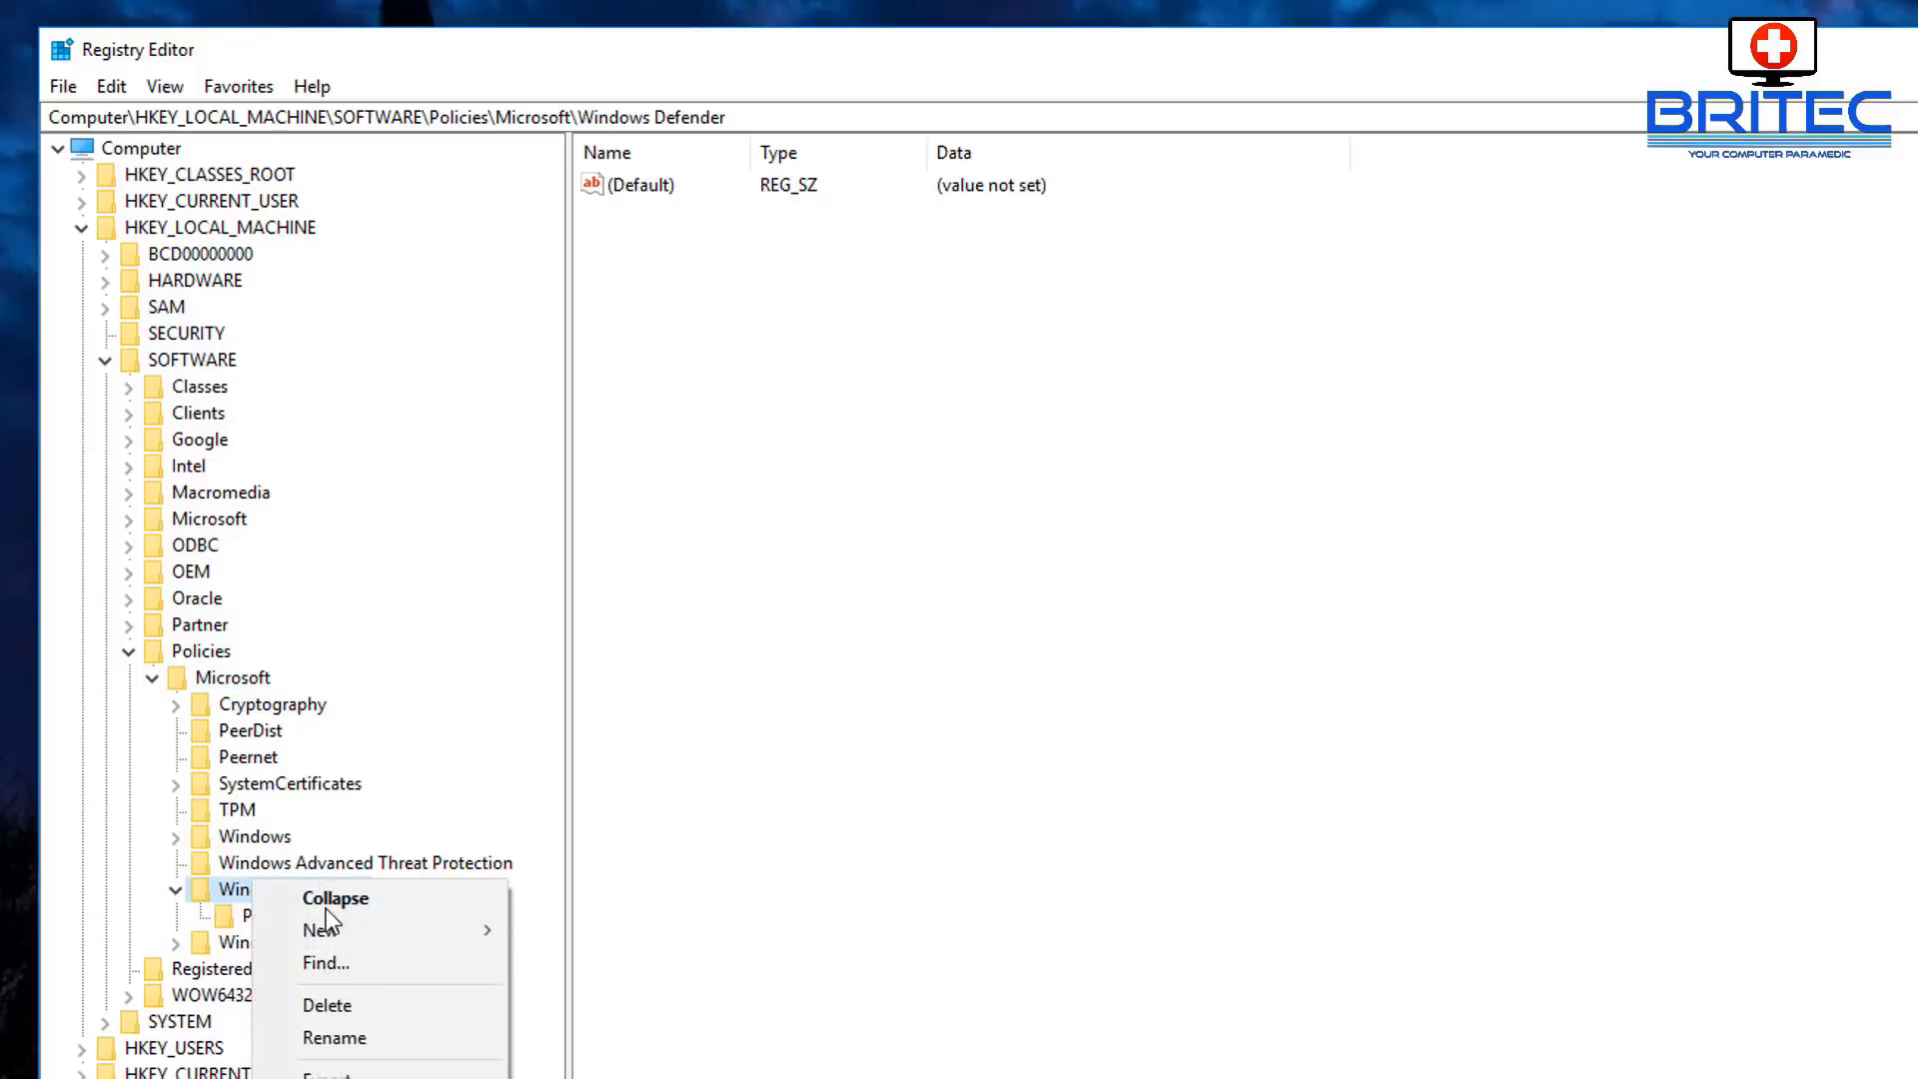
mouse_move(320, 943)
left_click(564, 937)
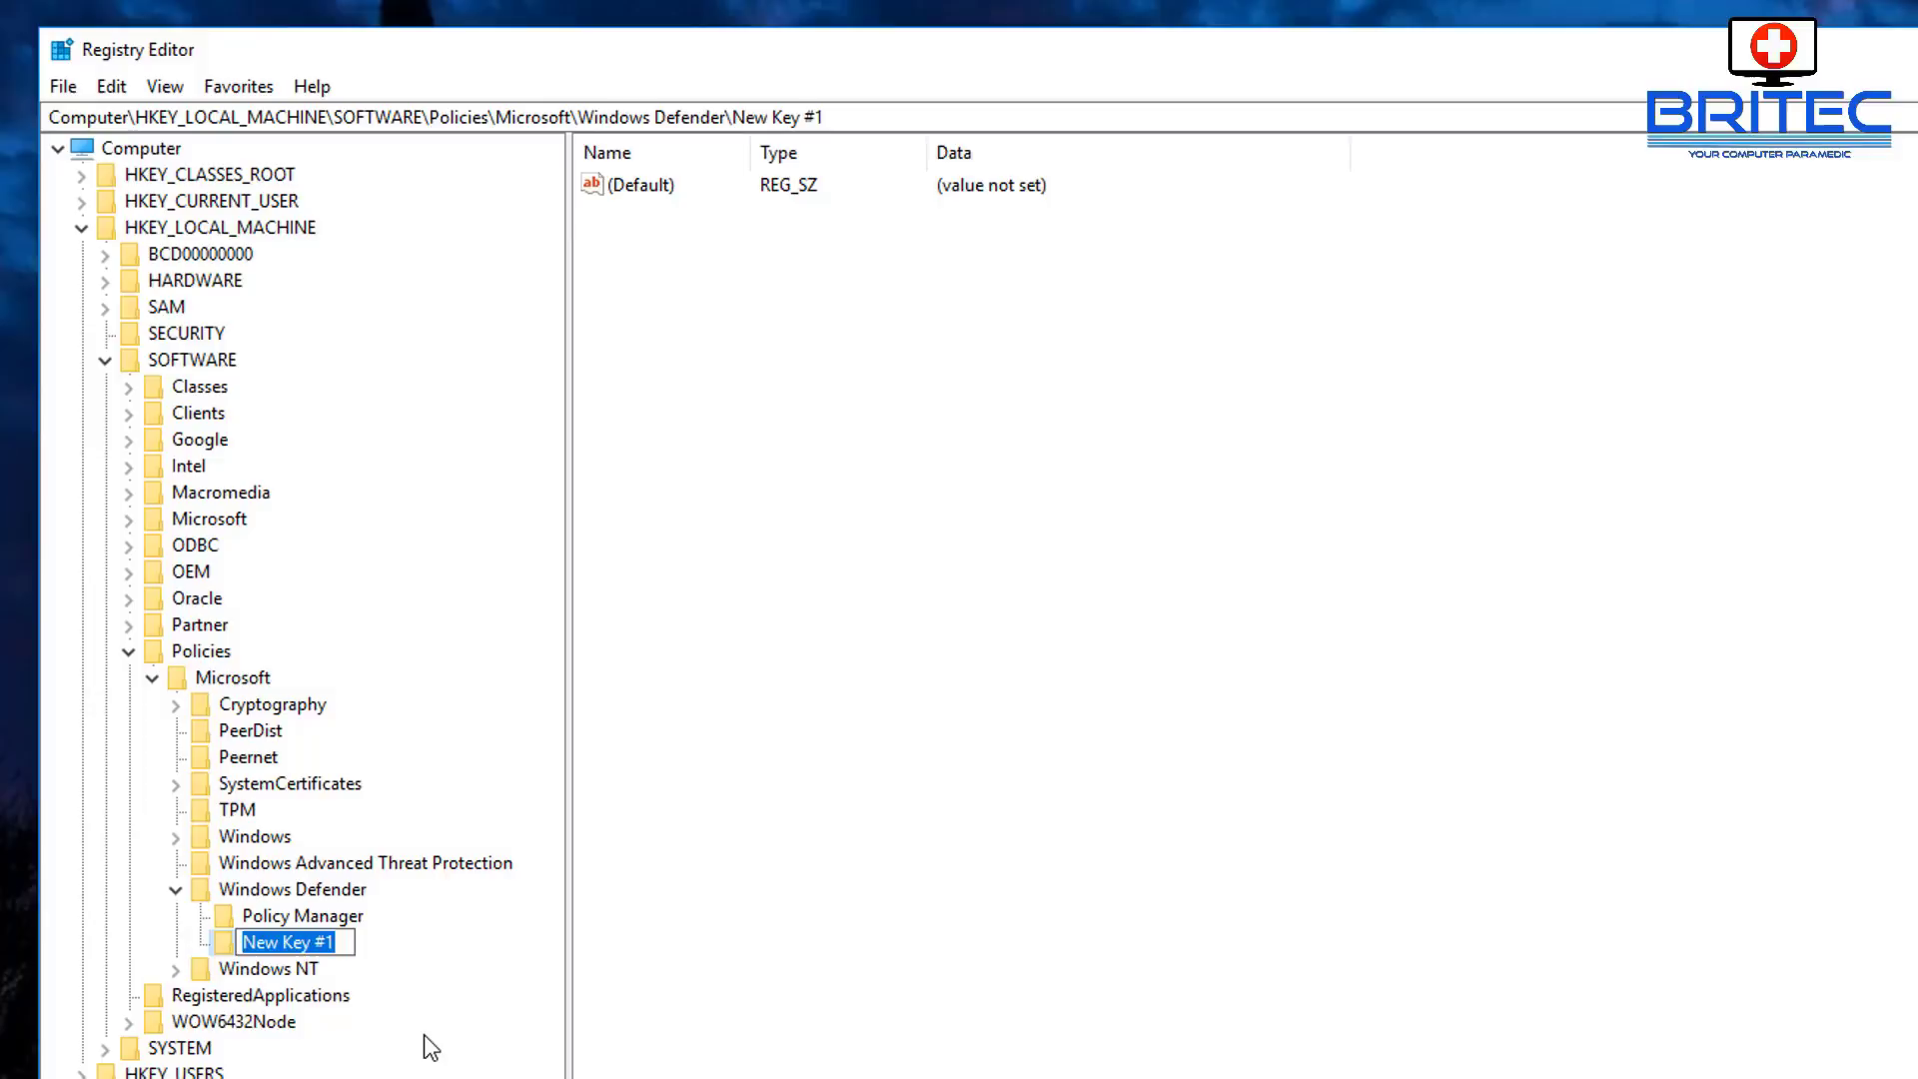
type("Mp")
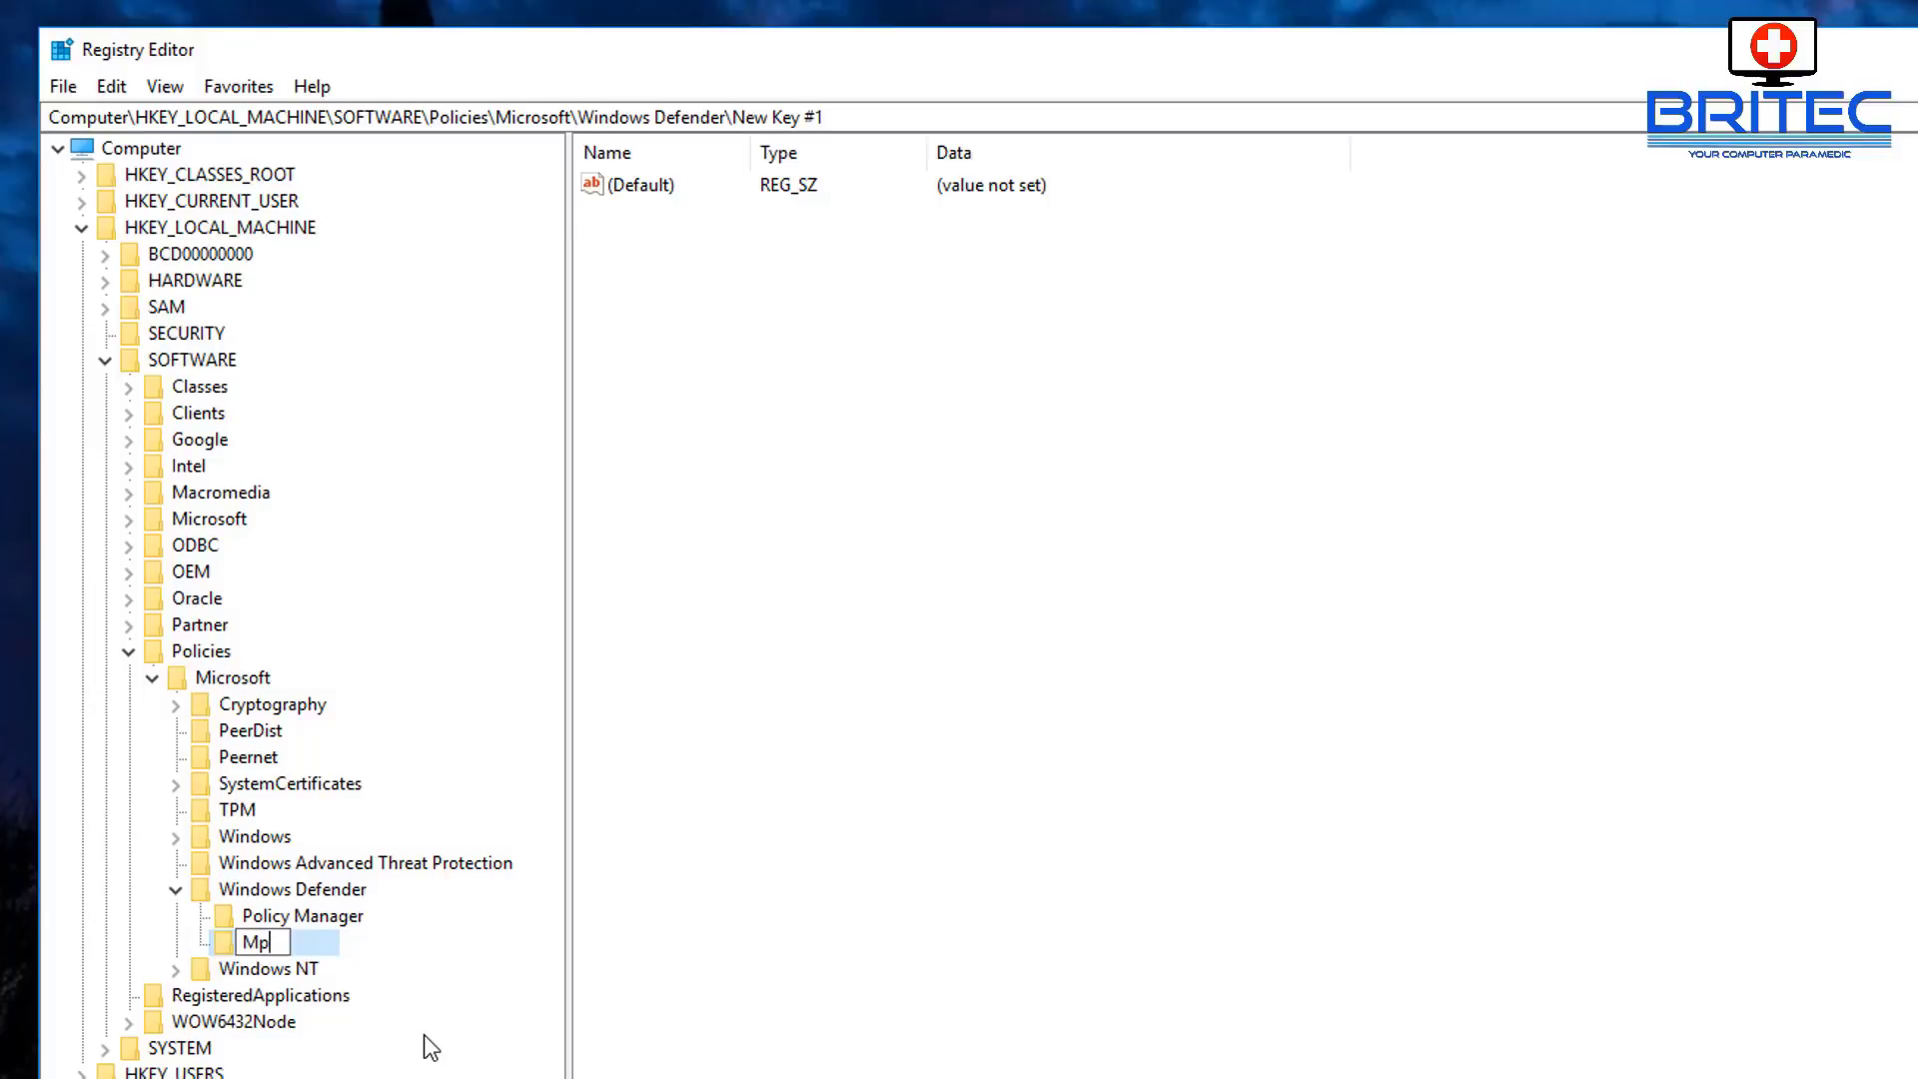
type("EnEngine")
key("Return")
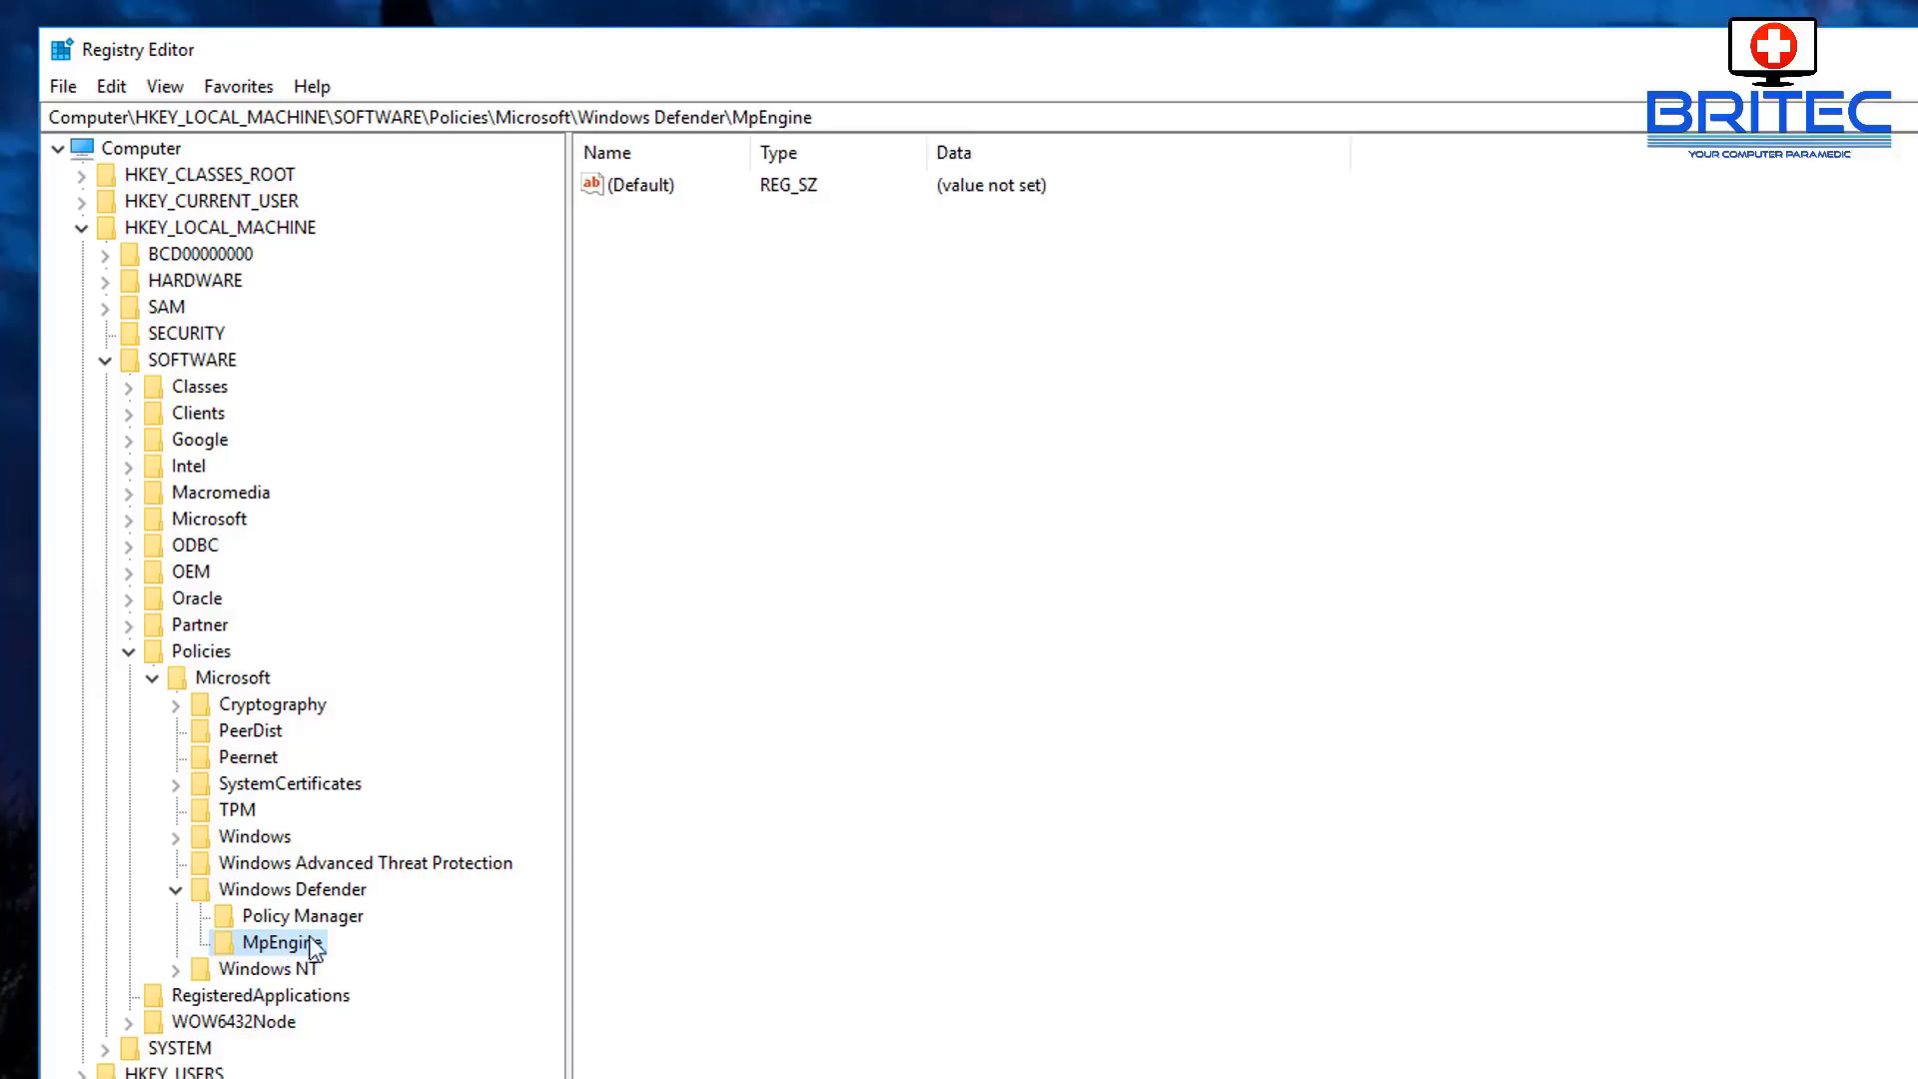
left_click(865, 537)
- Add a 32-bit DWORD value MpEnablePus with data 1 to the MpEngine key
right_click(767, 436)
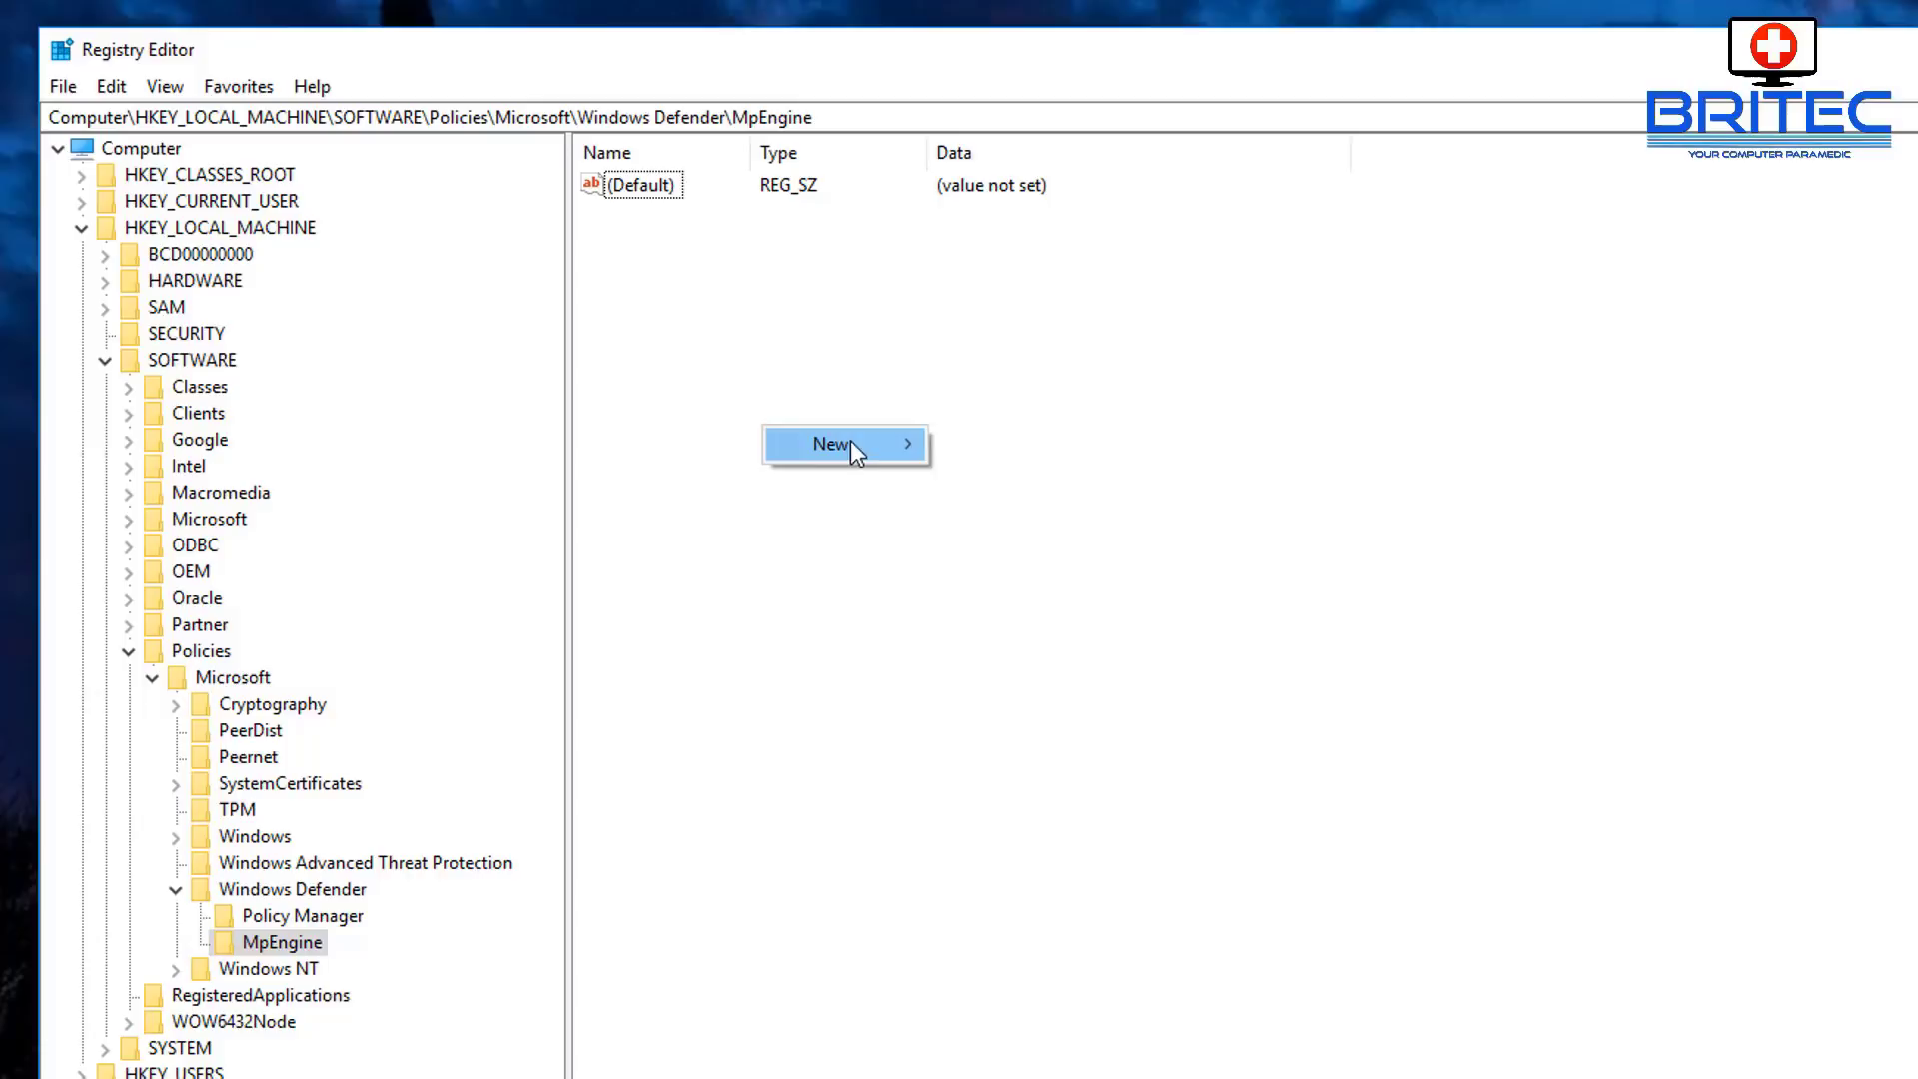
mouse_move(849, 440)
left_click(1080, 550)
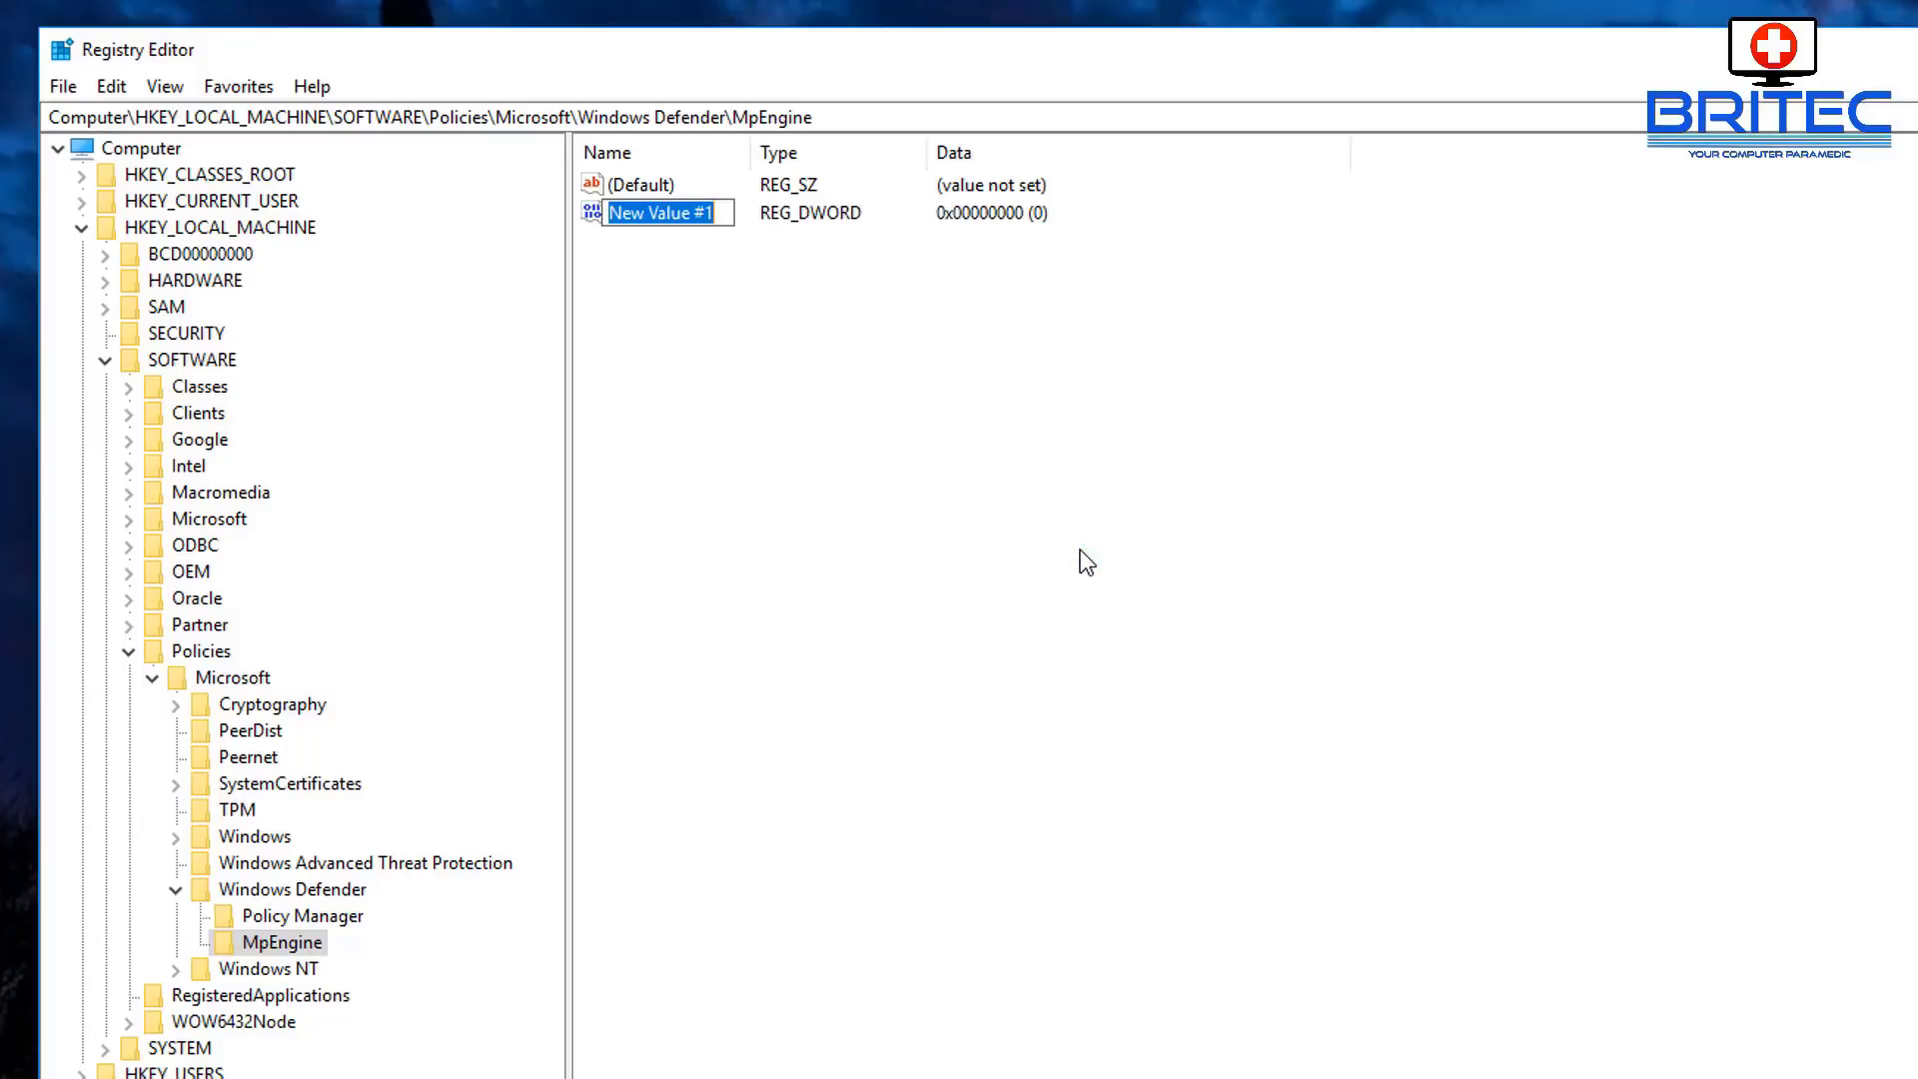
type("Mp")
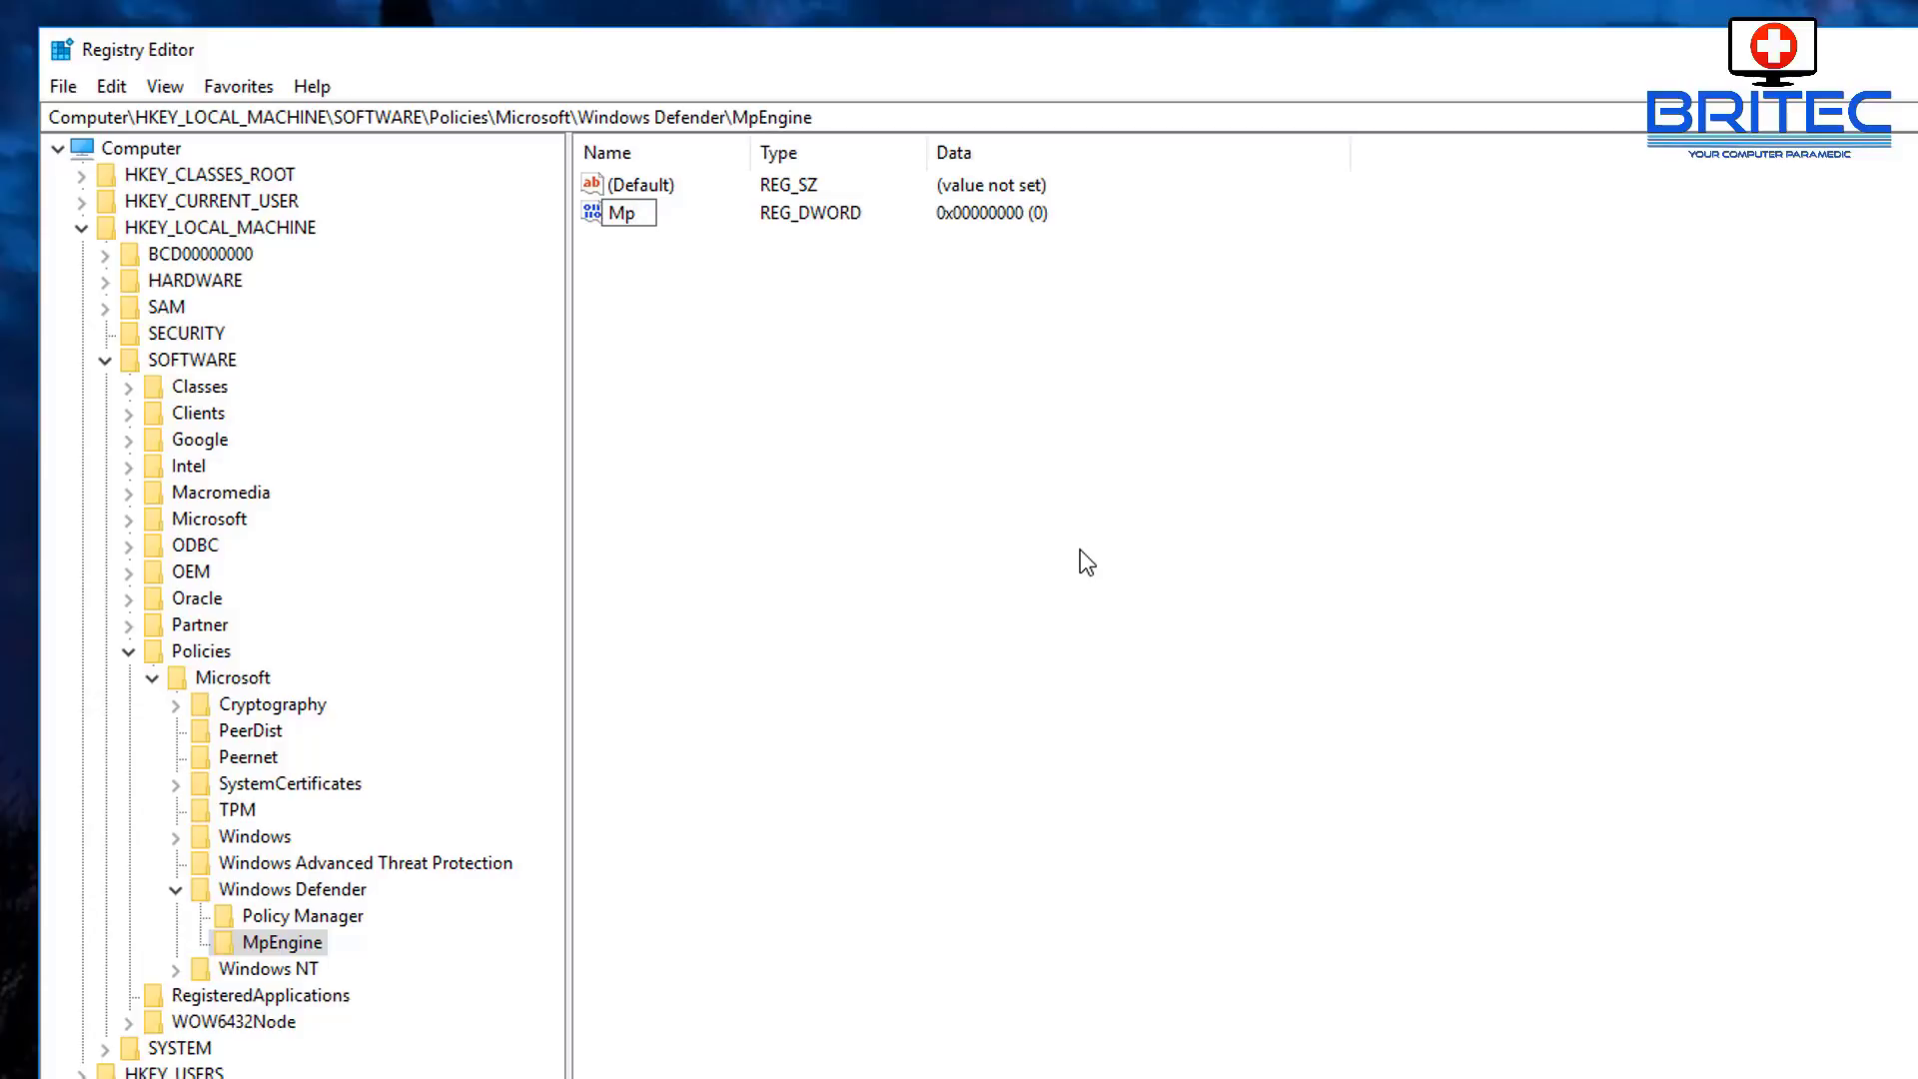
type("EnablePus")
key("Return")
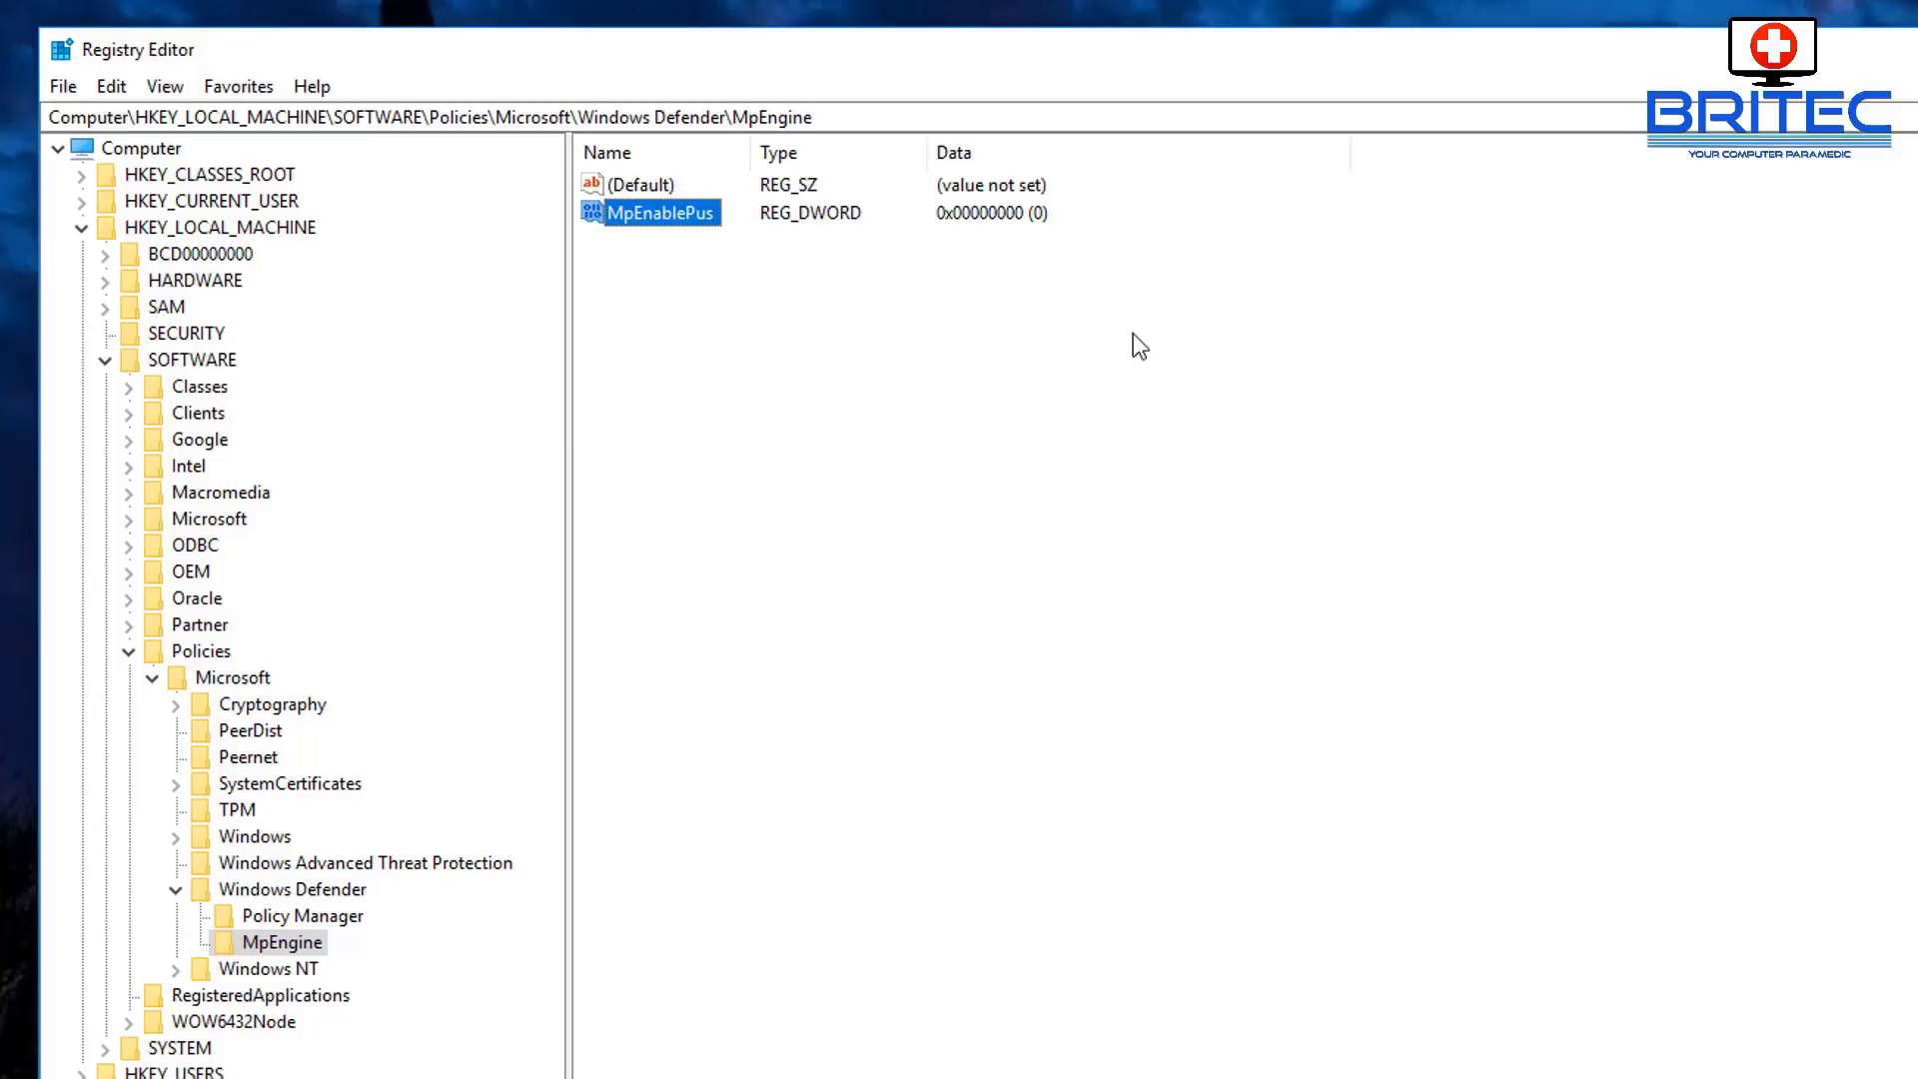
double_click(675, 221)
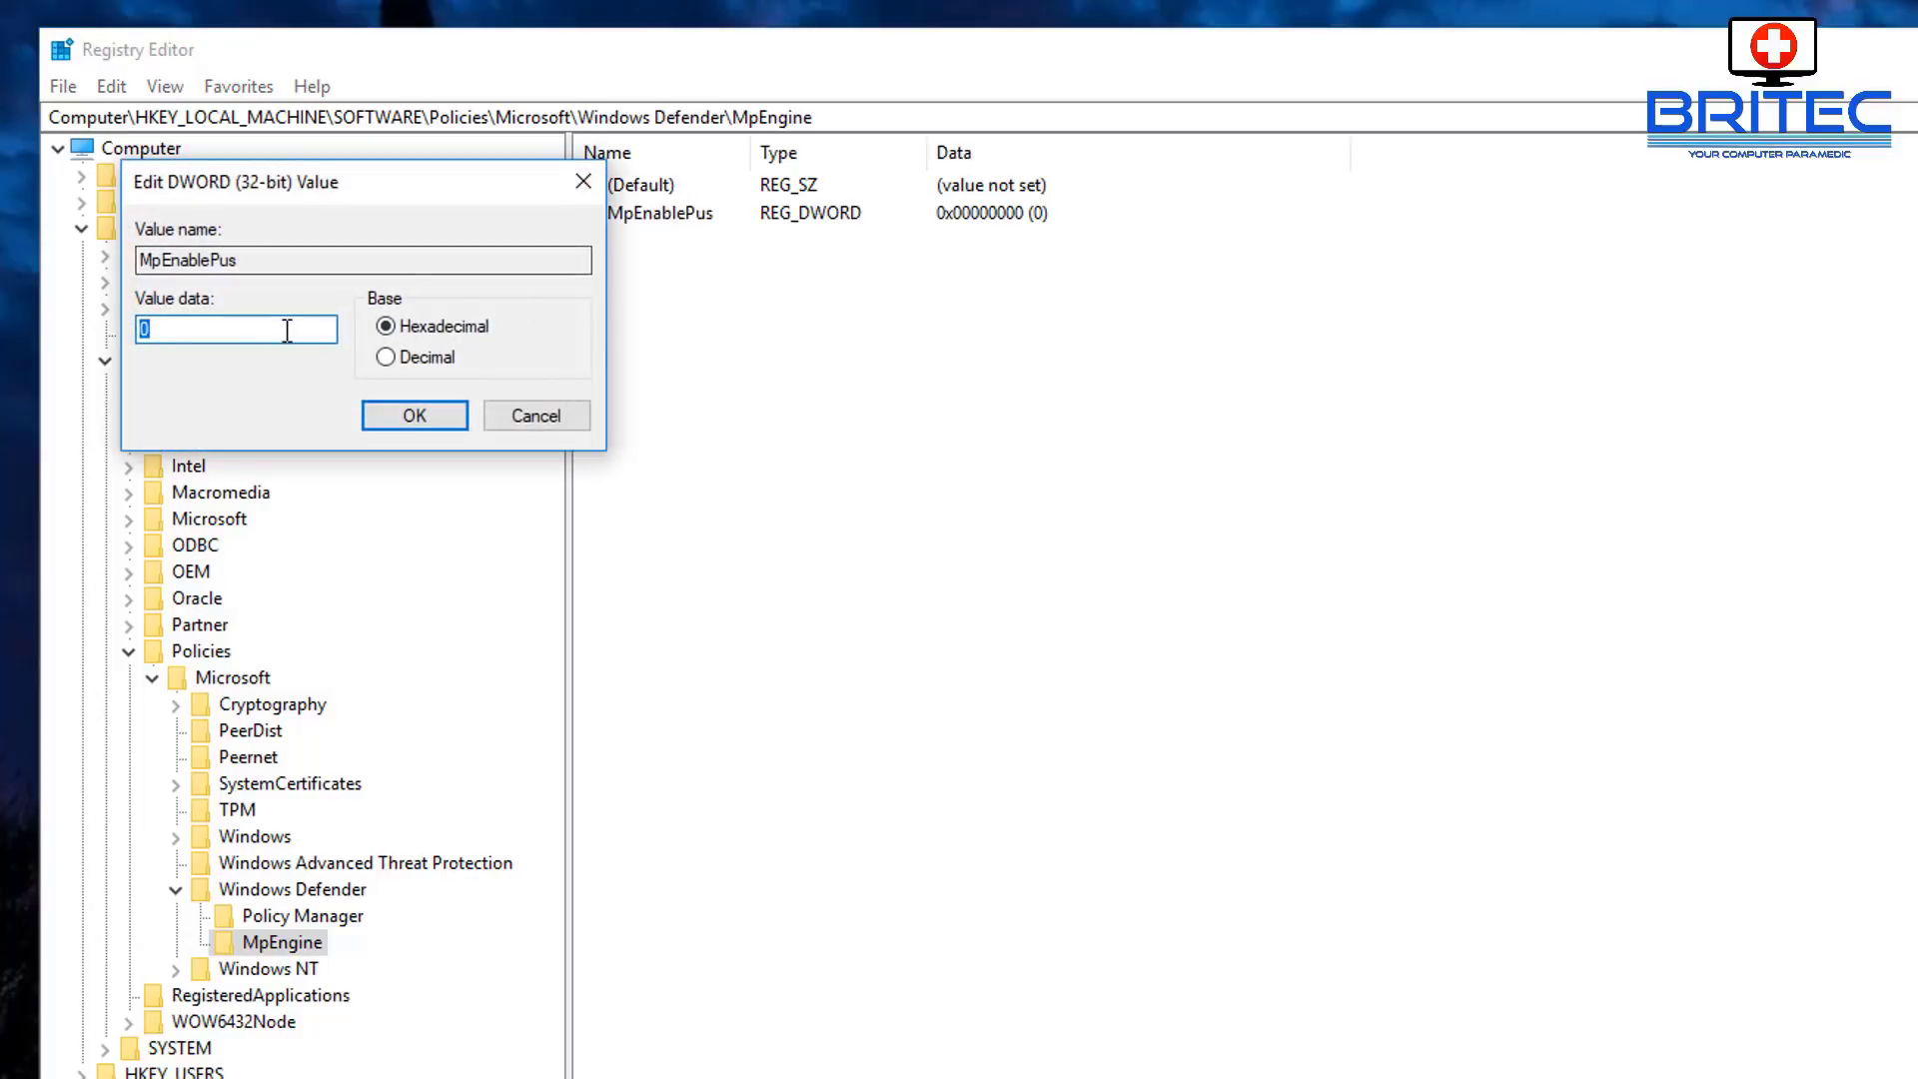
type("1")
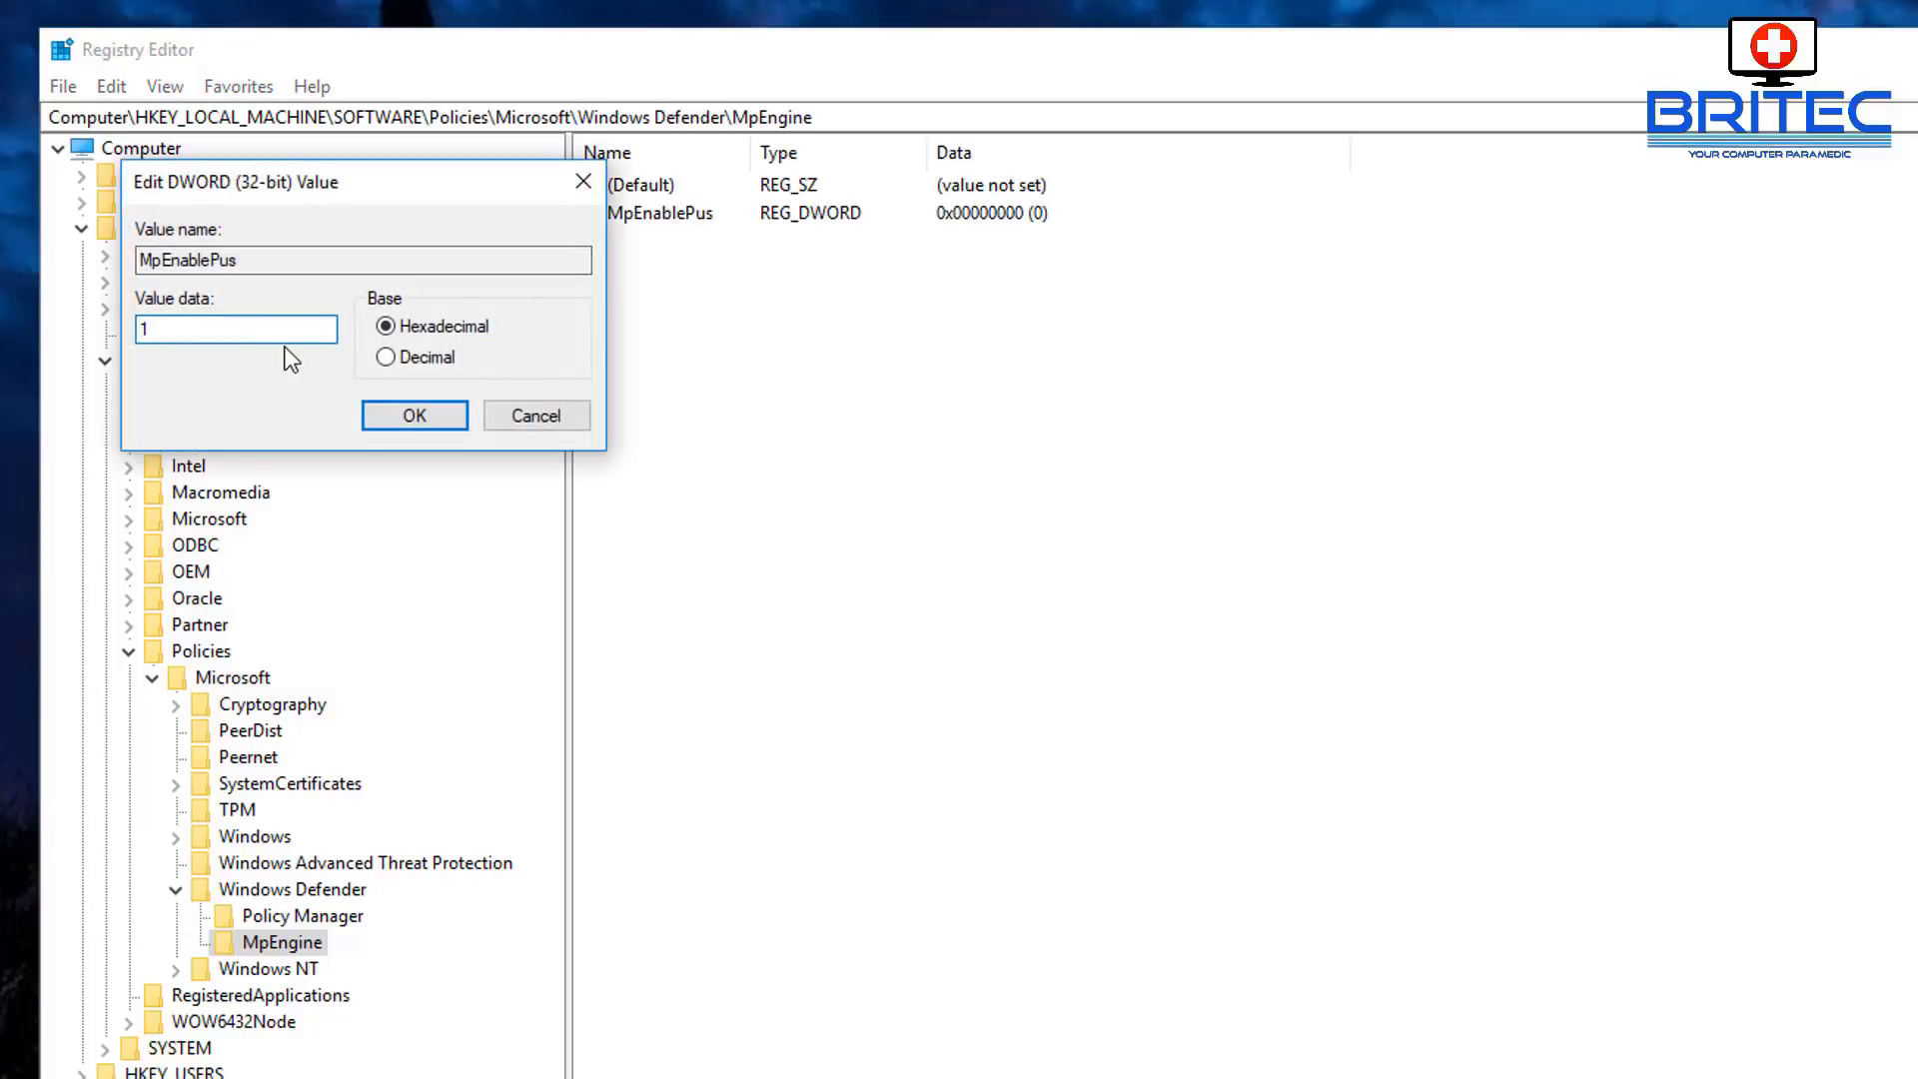
left_click(384, 411)
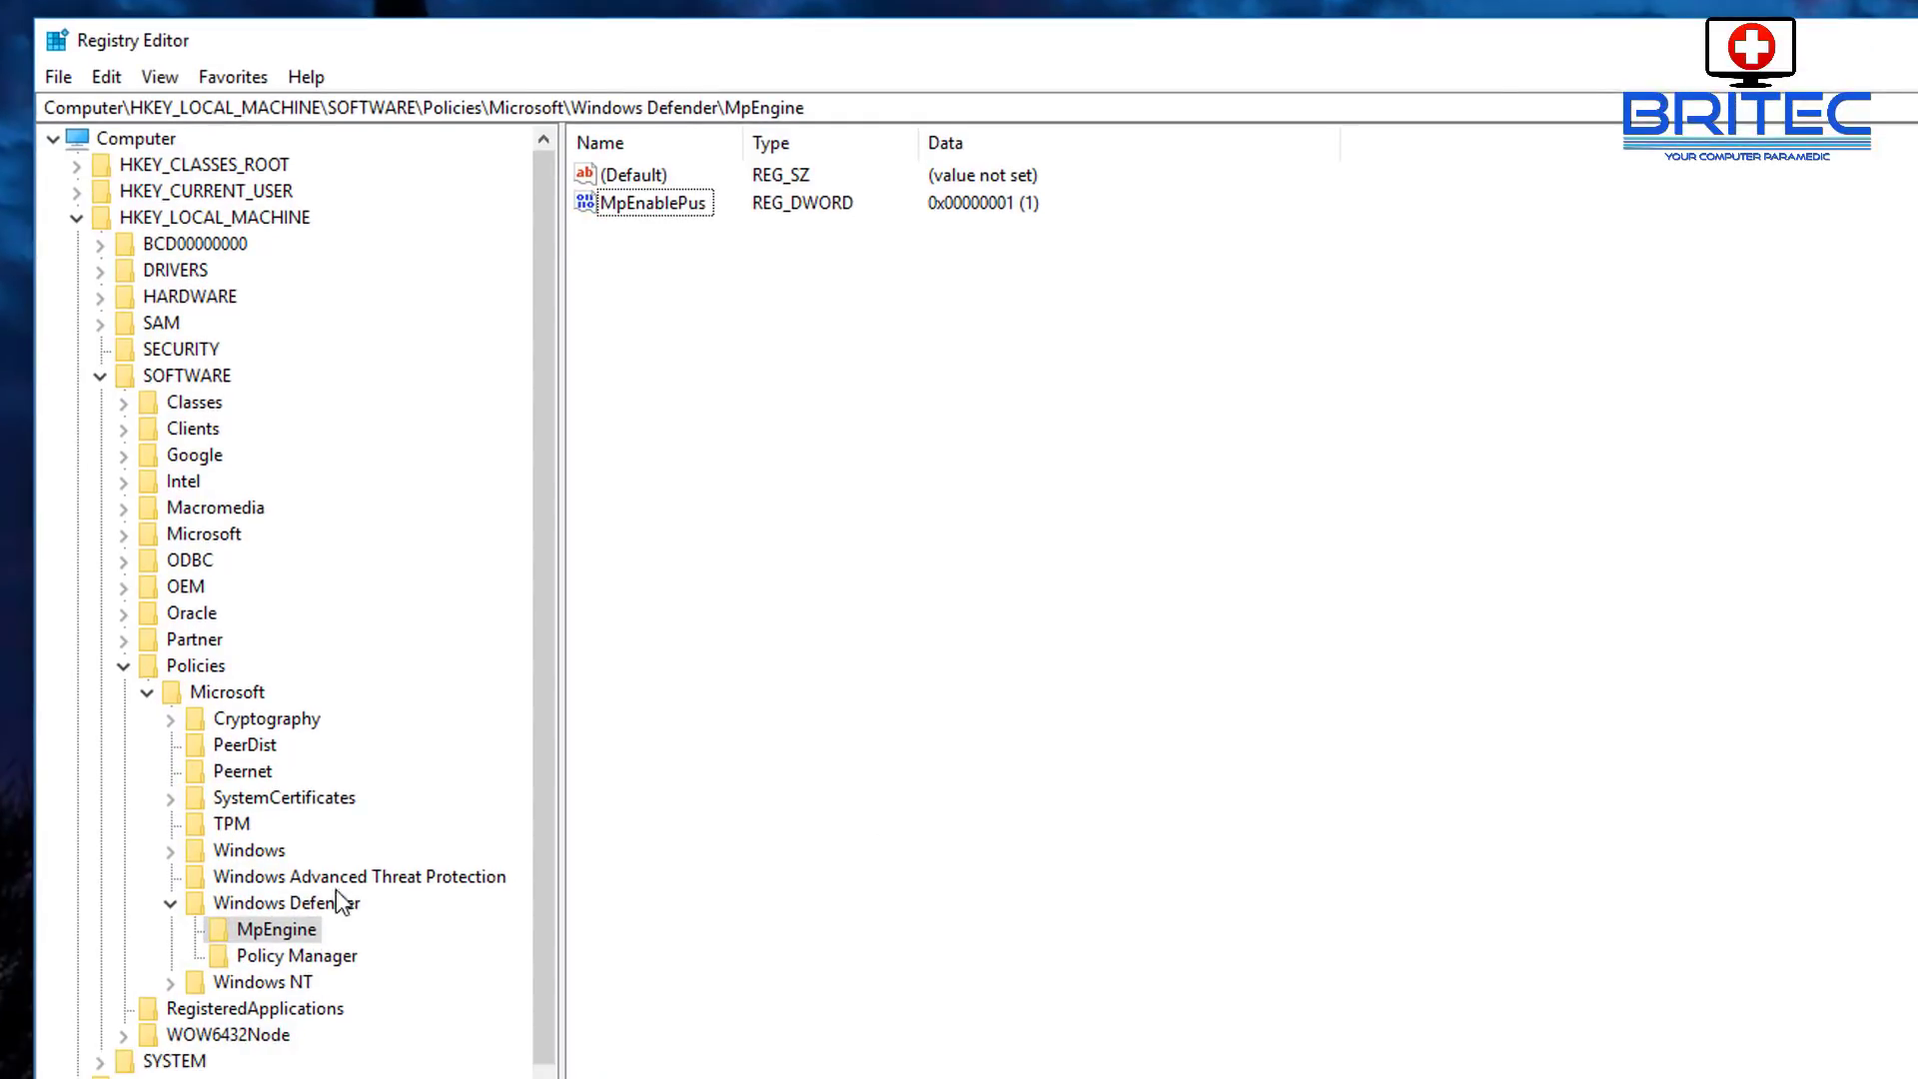
left_click(313, 907)
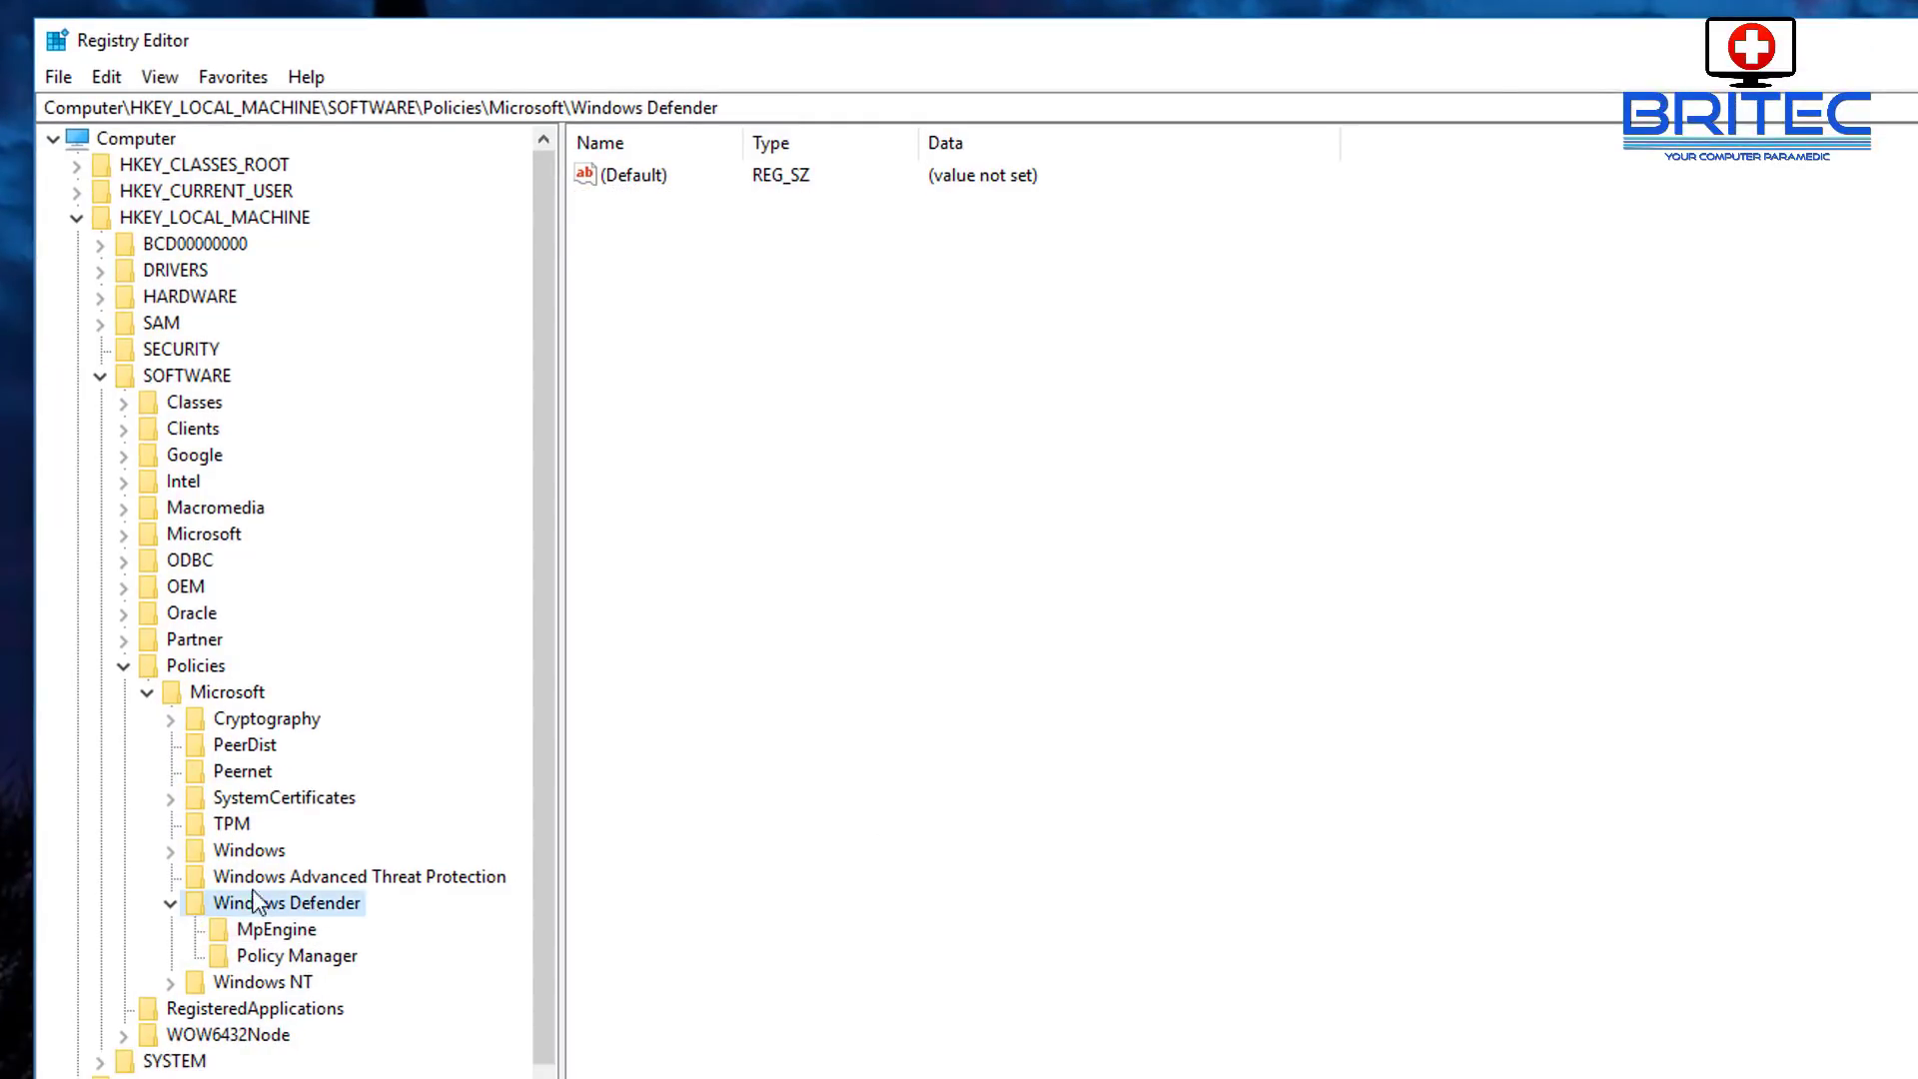
- Add a 32-bit DWORD value PUAProtection with data 1 to the Windows Defender key
right_click(673, 272)
mouse_move(779, 308)
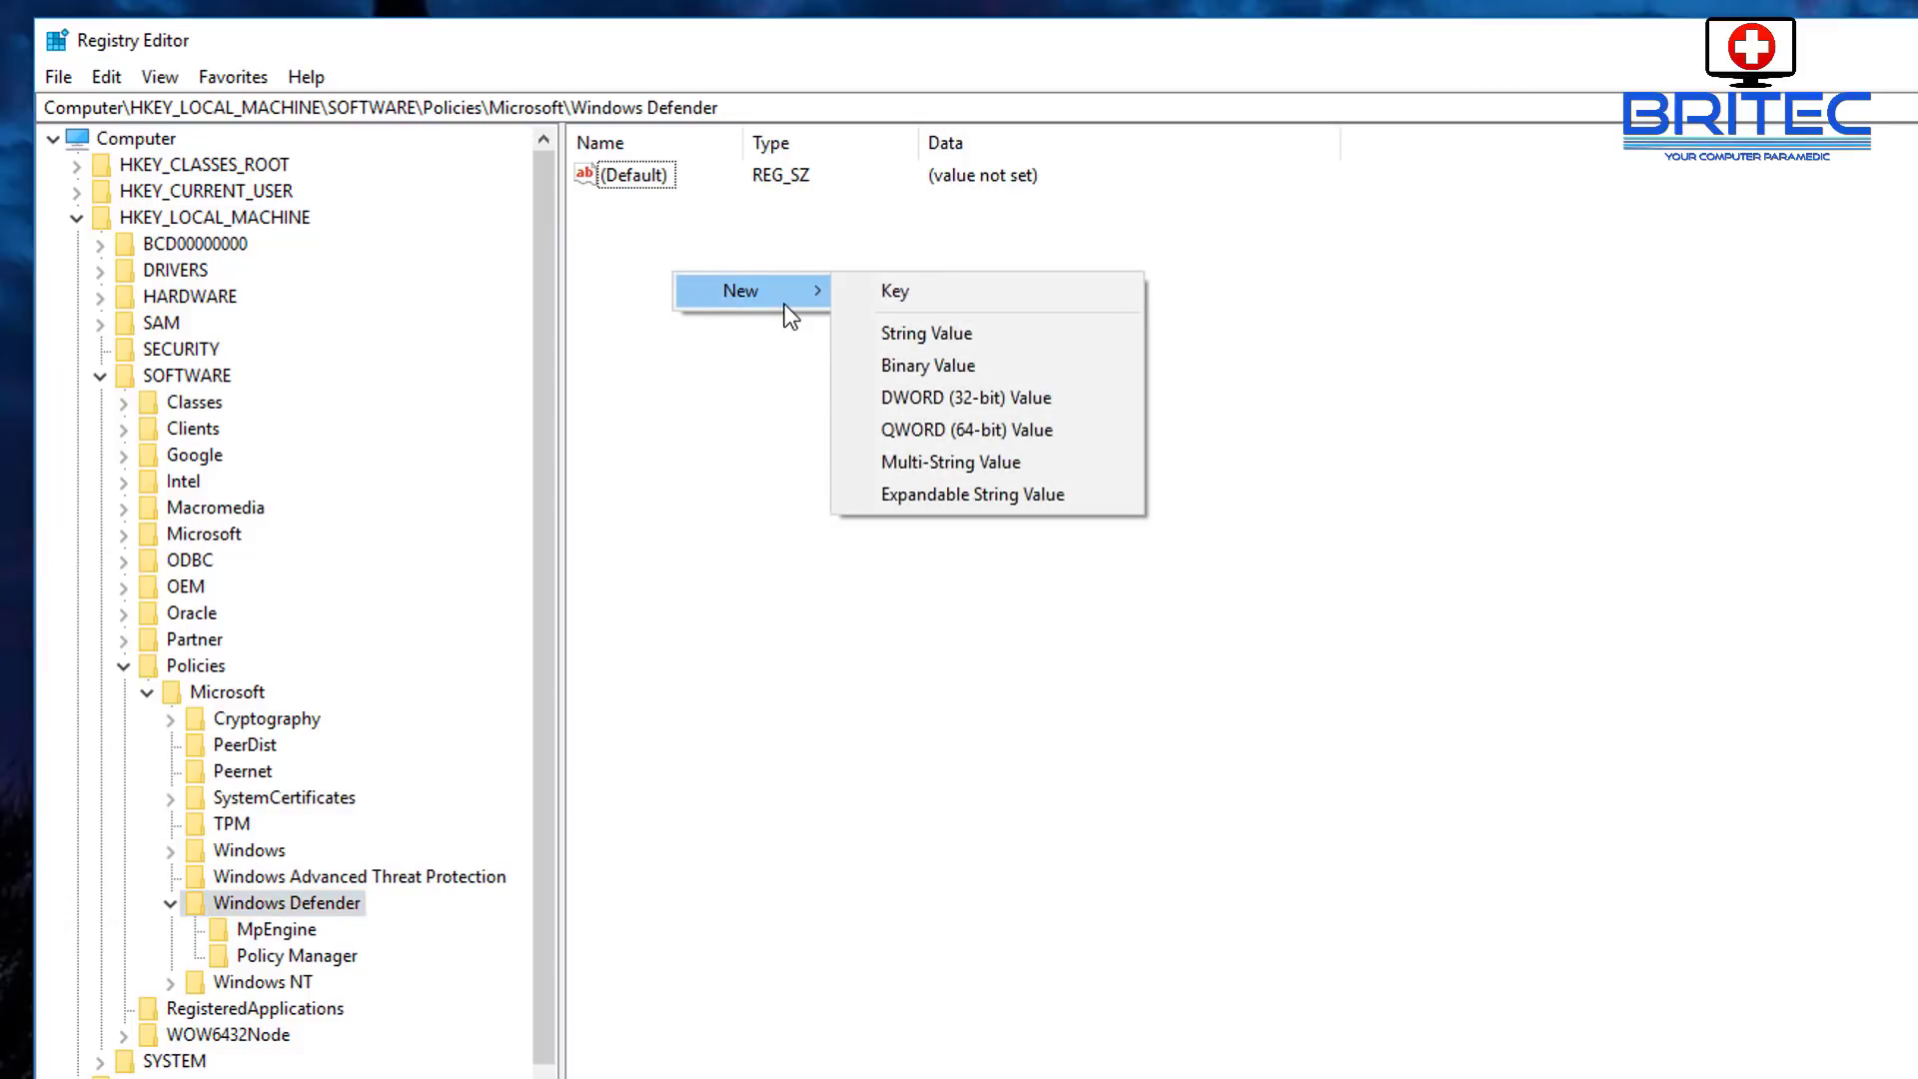
left_click(980, 396)
right_click(643, 211)
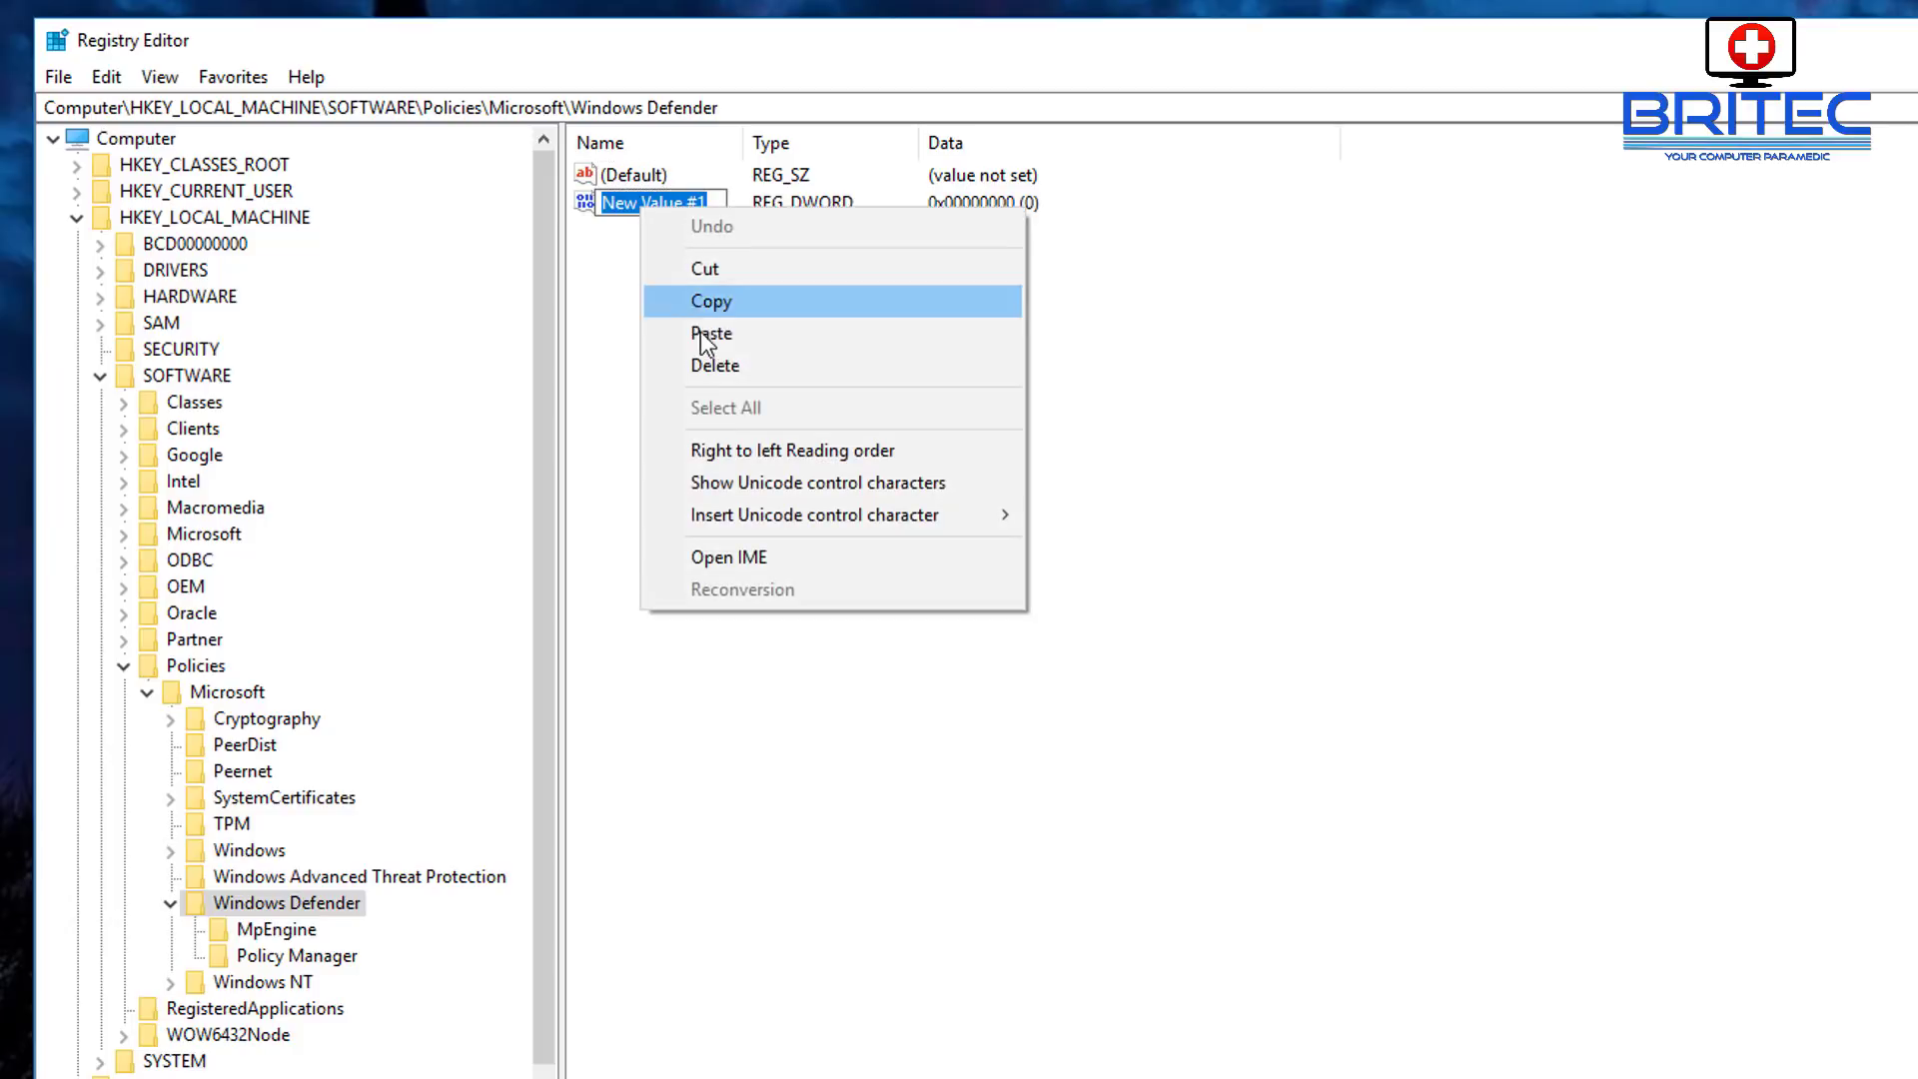
left_click(650, 329)
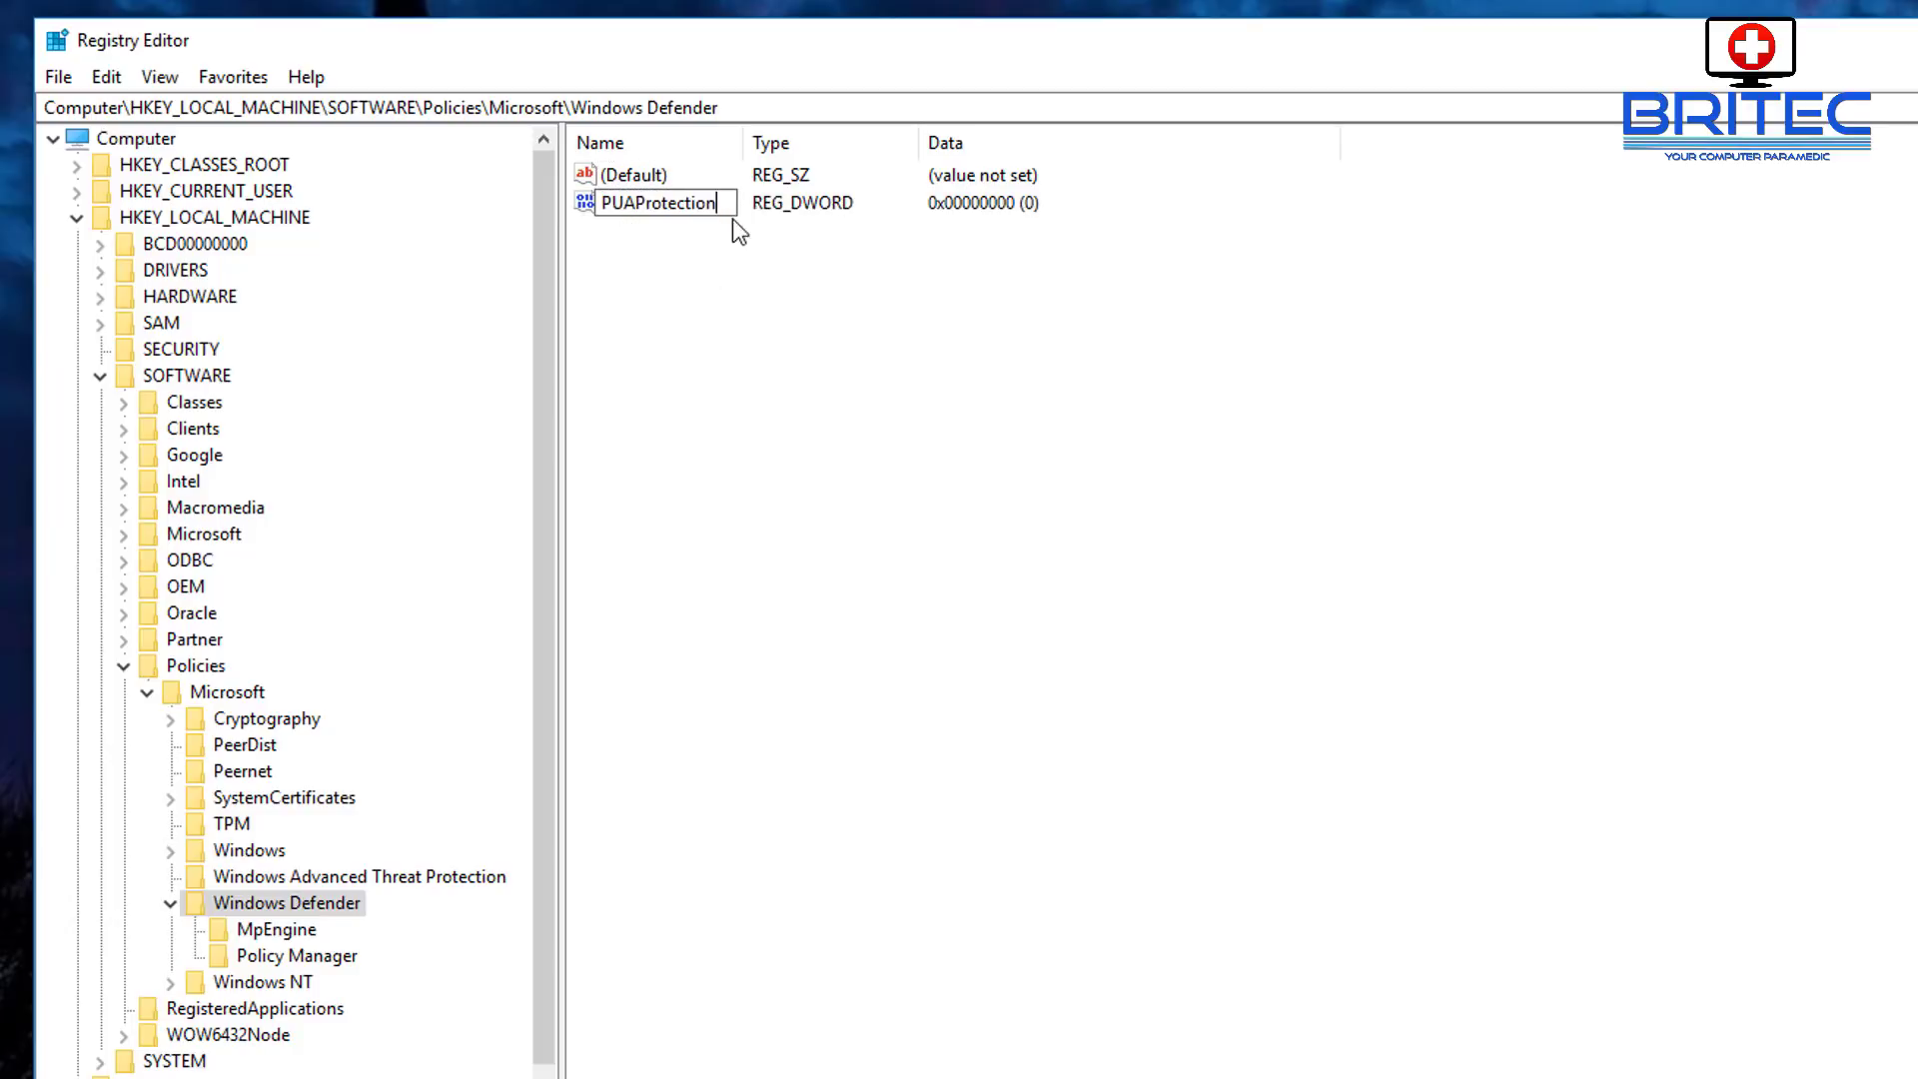
key("Return")
double_click(699, 204)
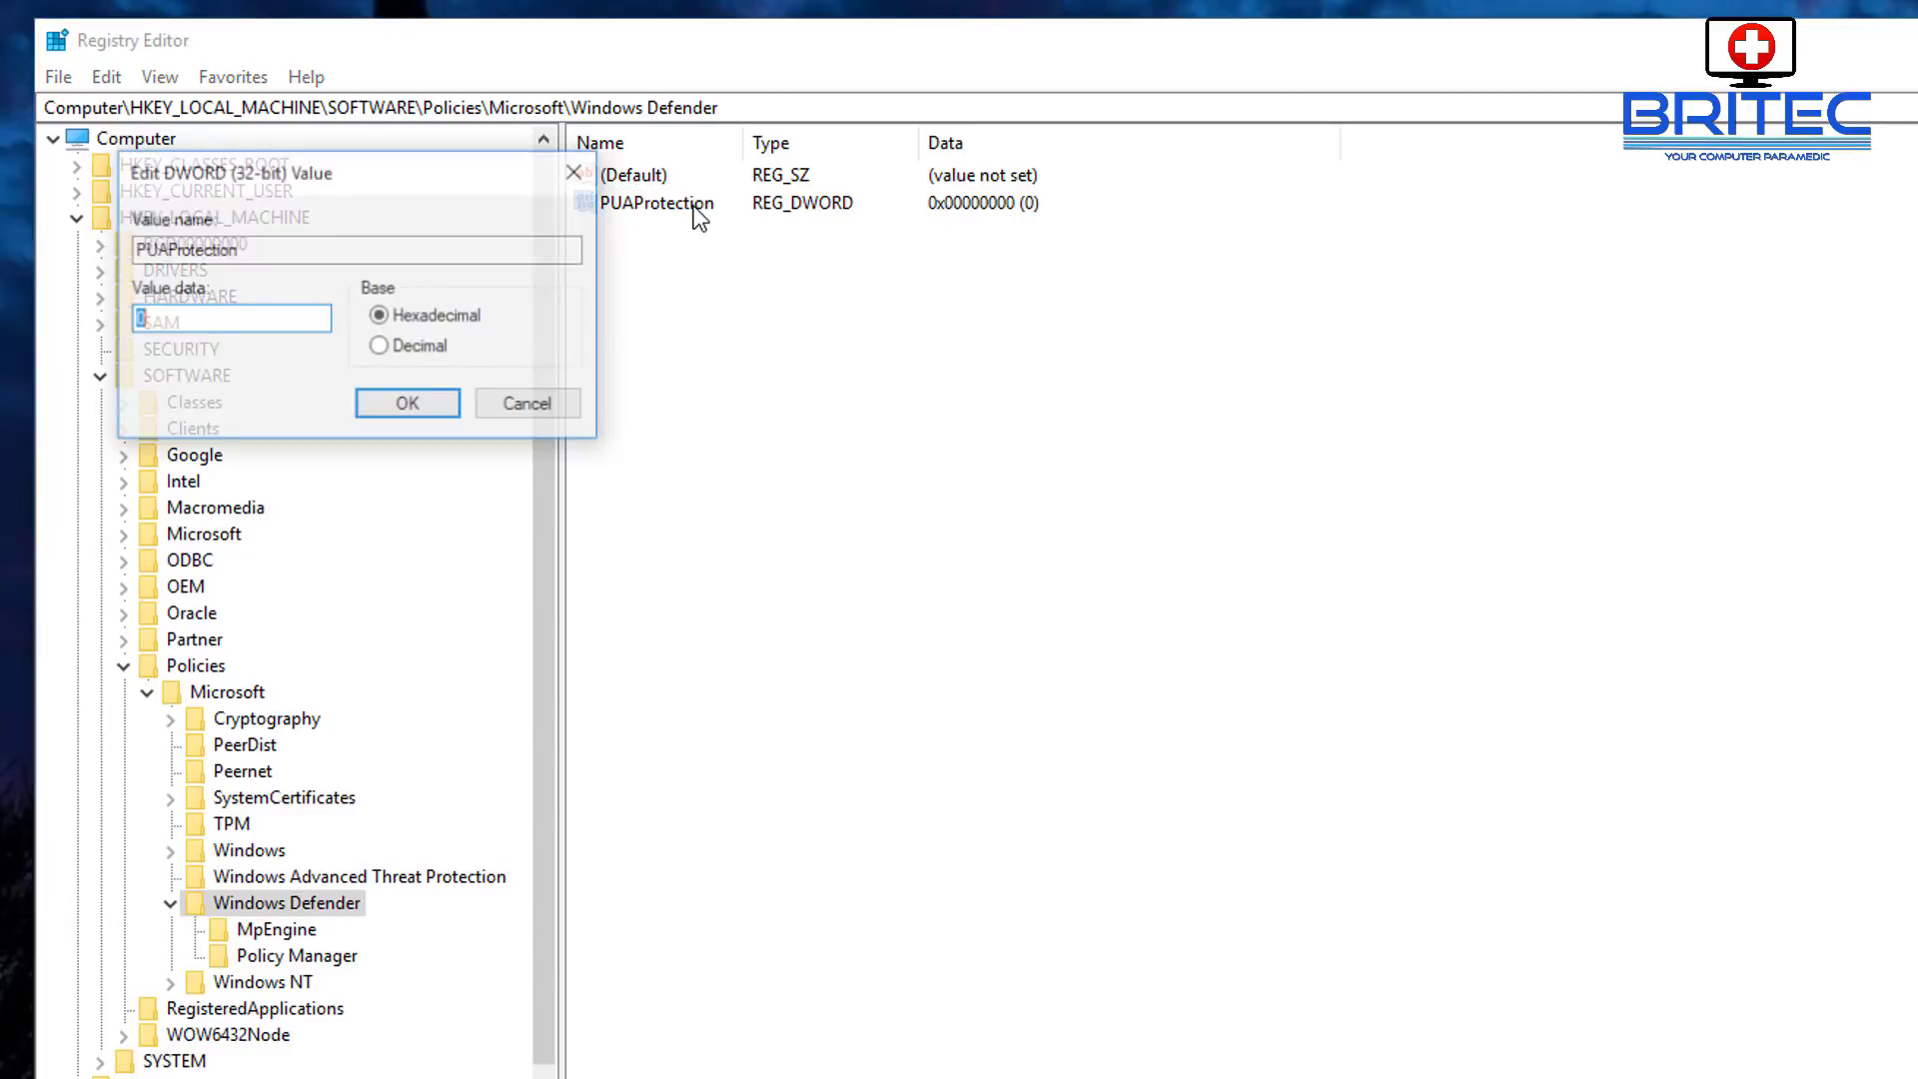
left_click(196, 318)
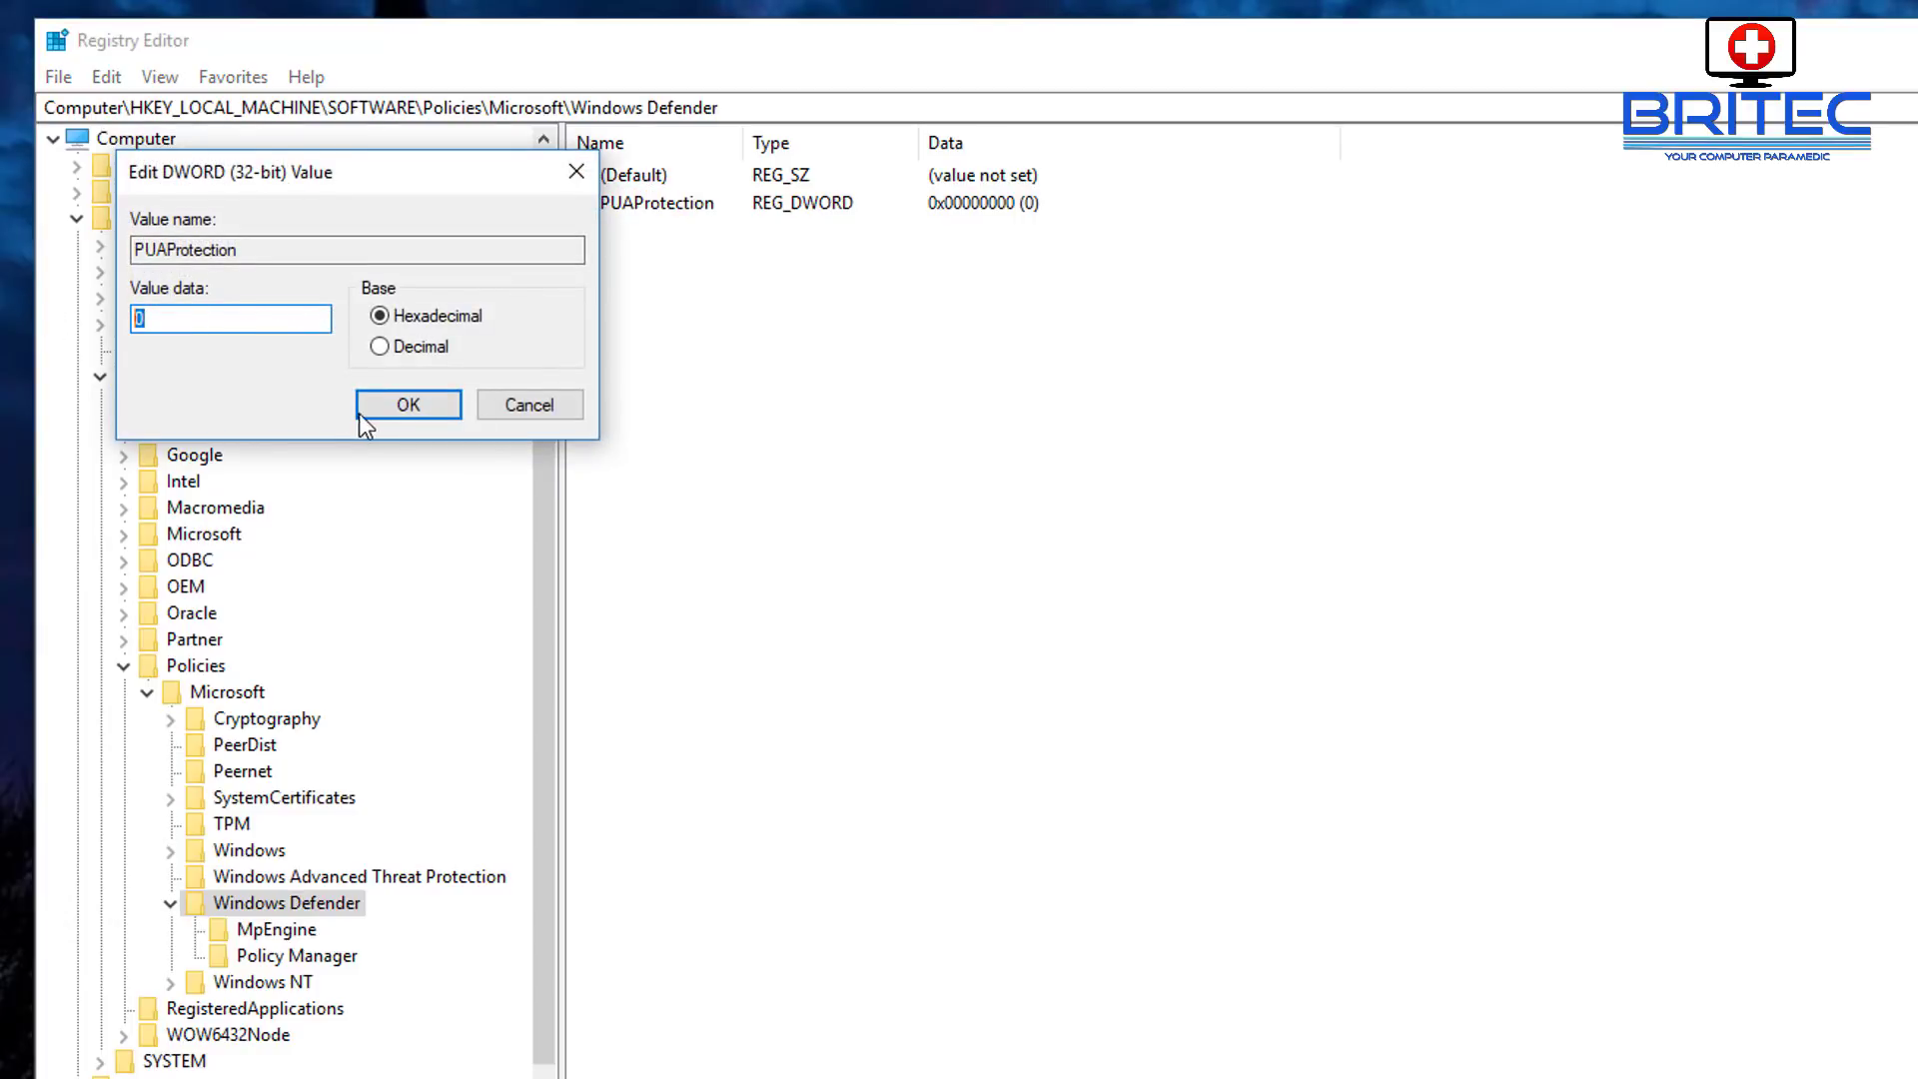
key("BackSpace")
type("1")
left_click(409, 405)
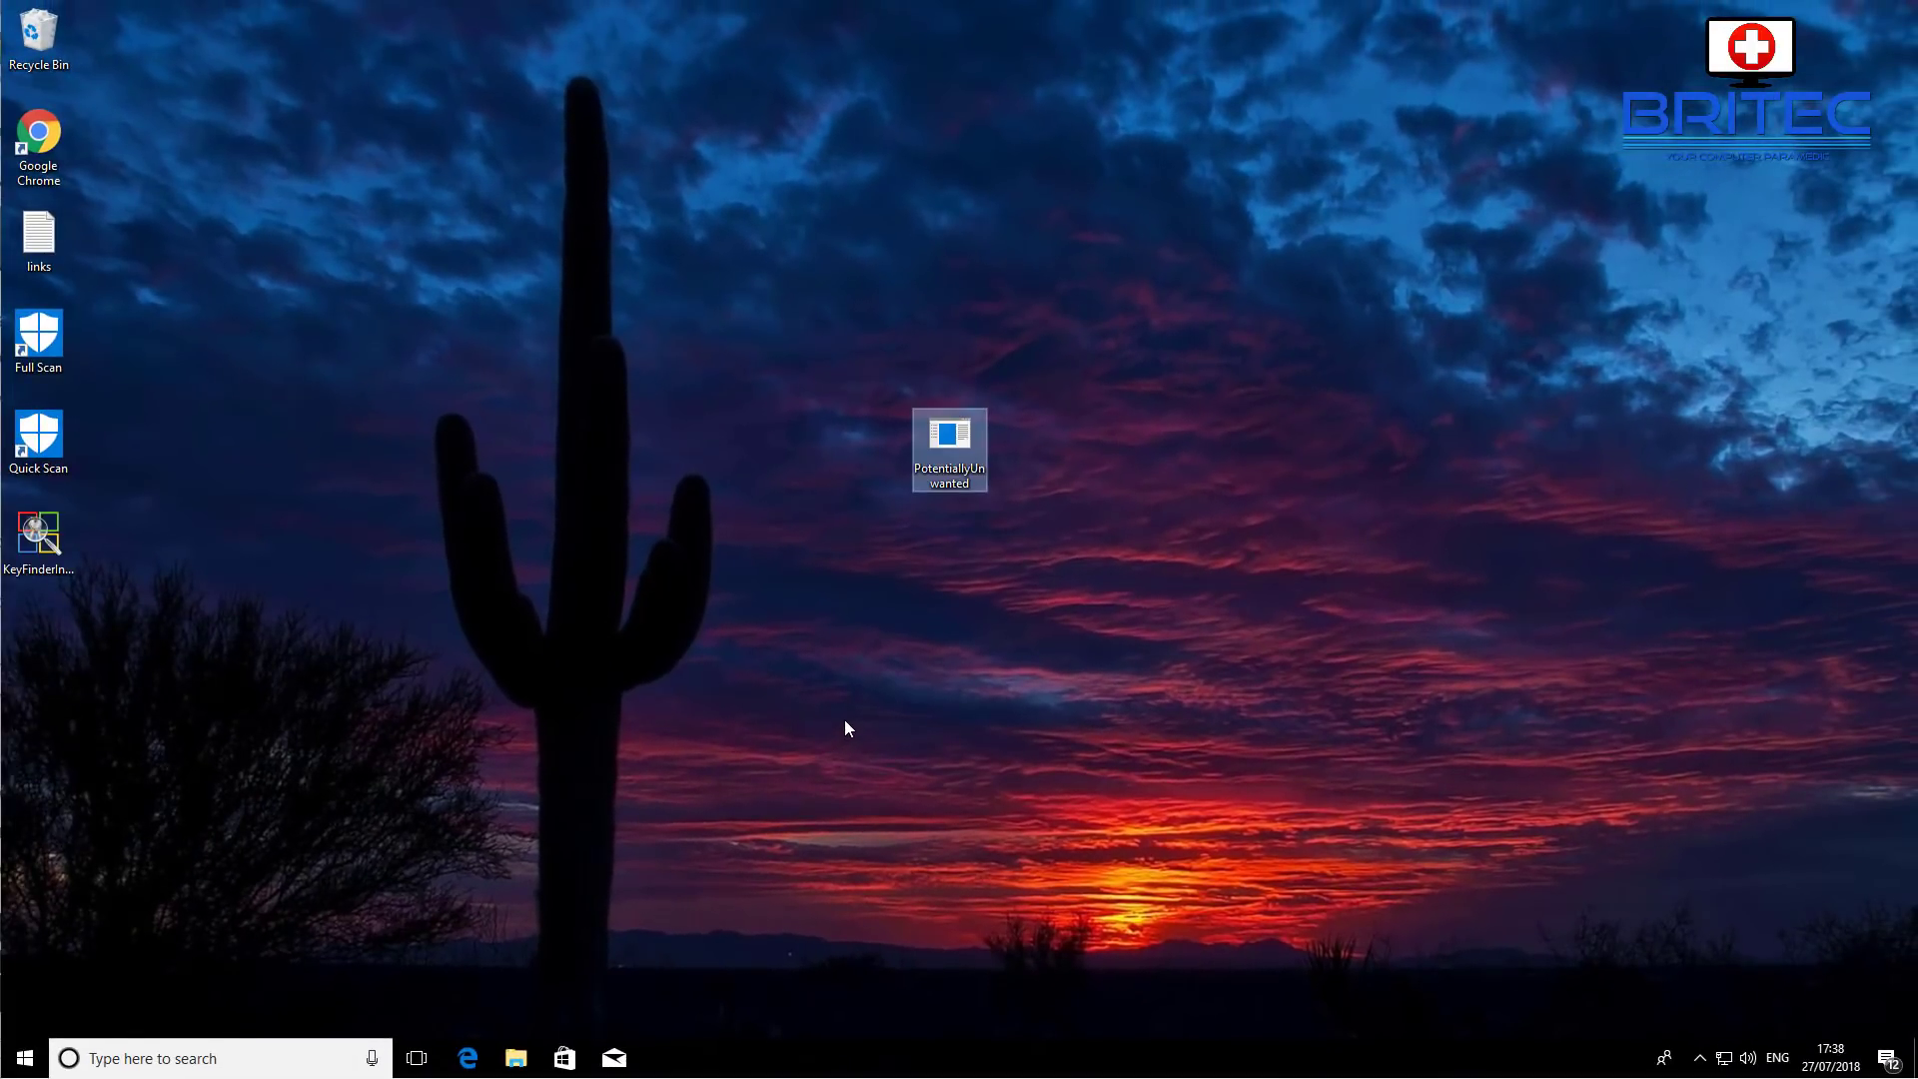
- Run the desktop PotentiallyUnwanted file past SmartScreen via More info and Run anyway
double_click(949, 438)
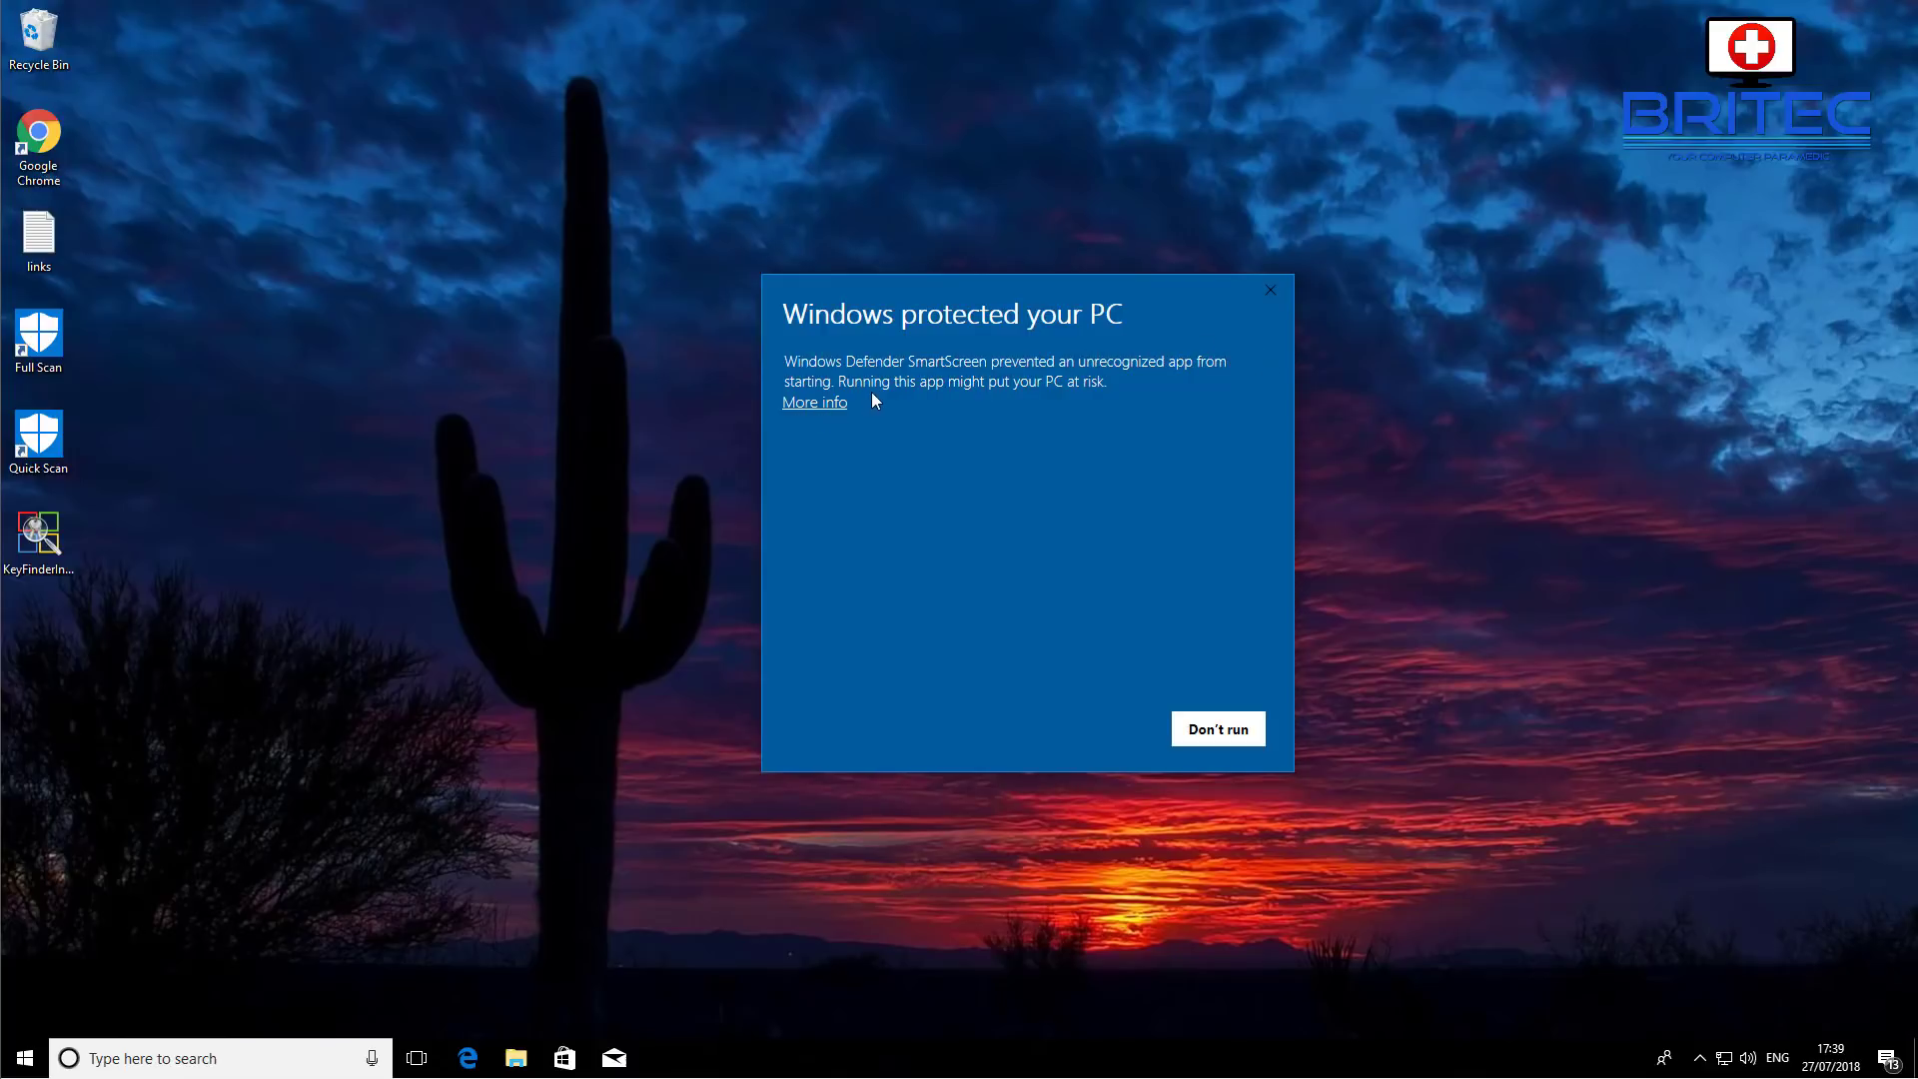
left_click(812, 404)
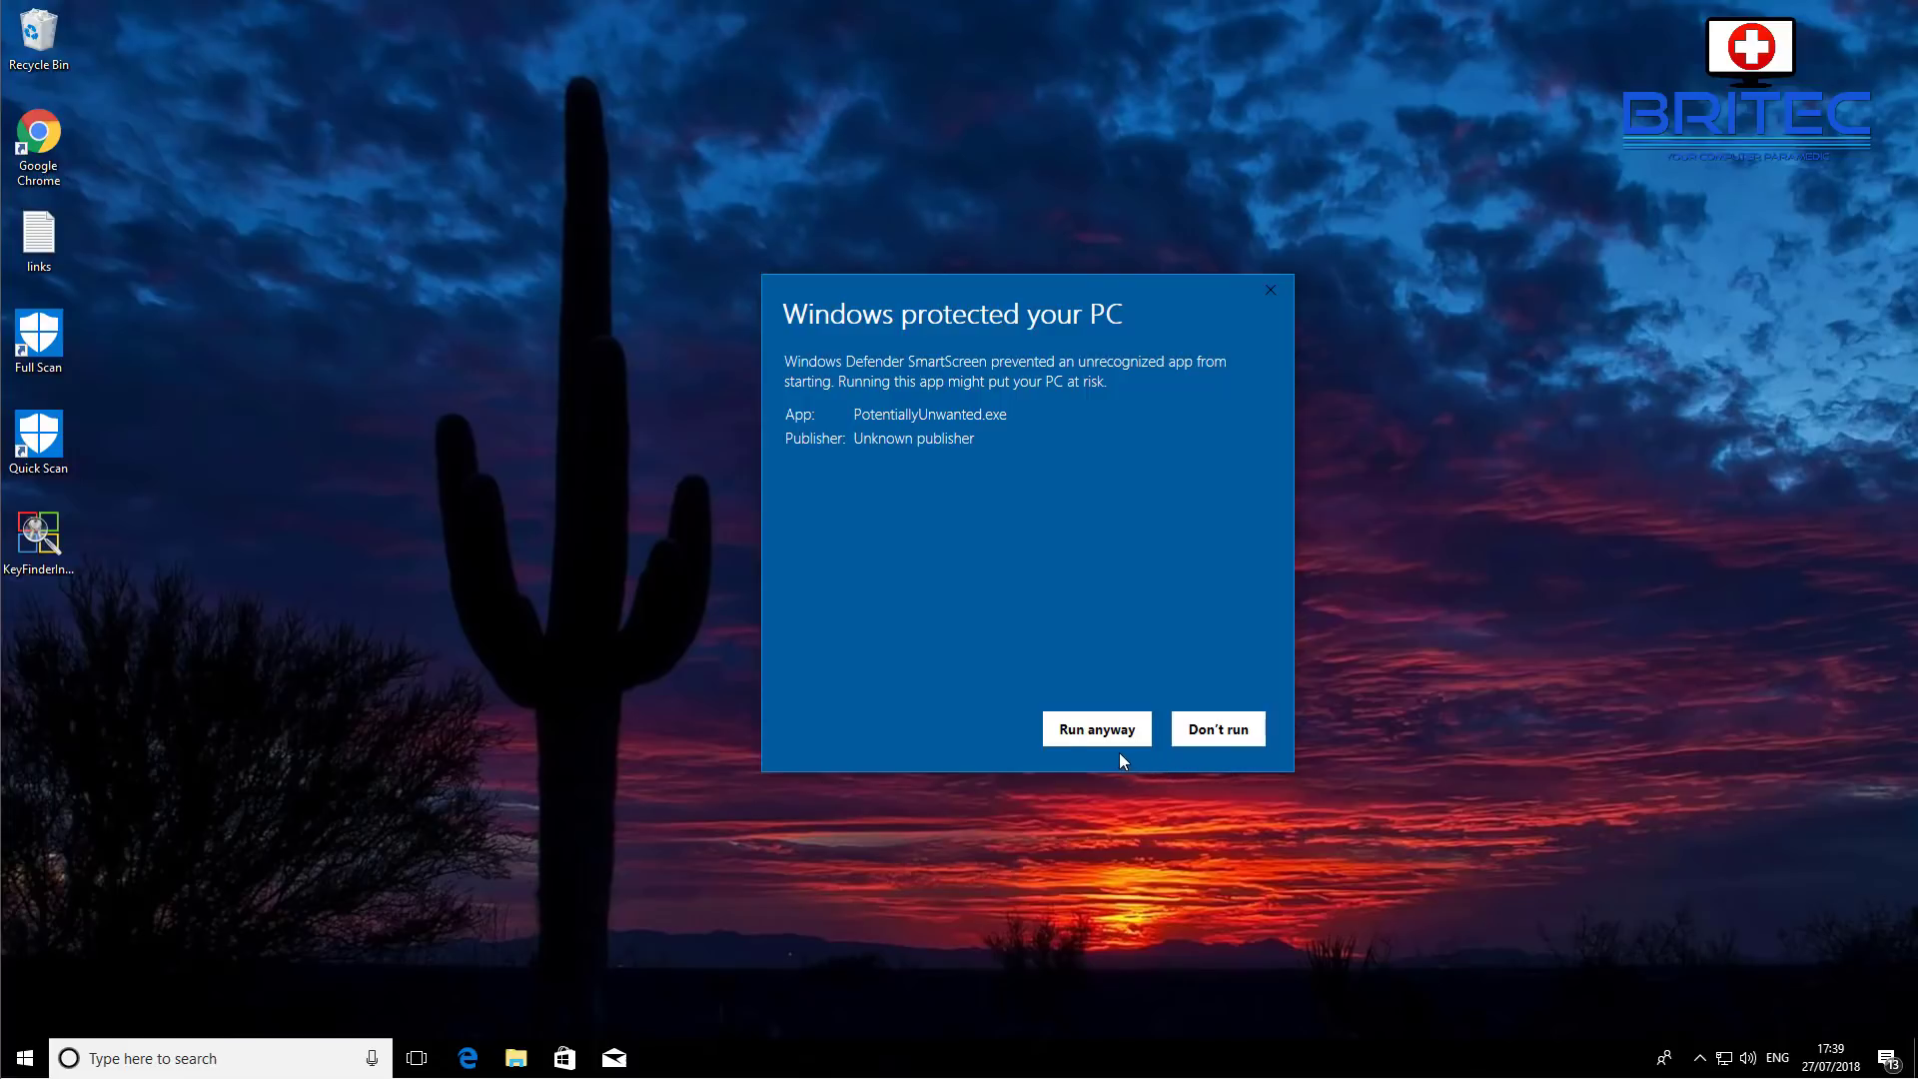
left_click(1089, 745)
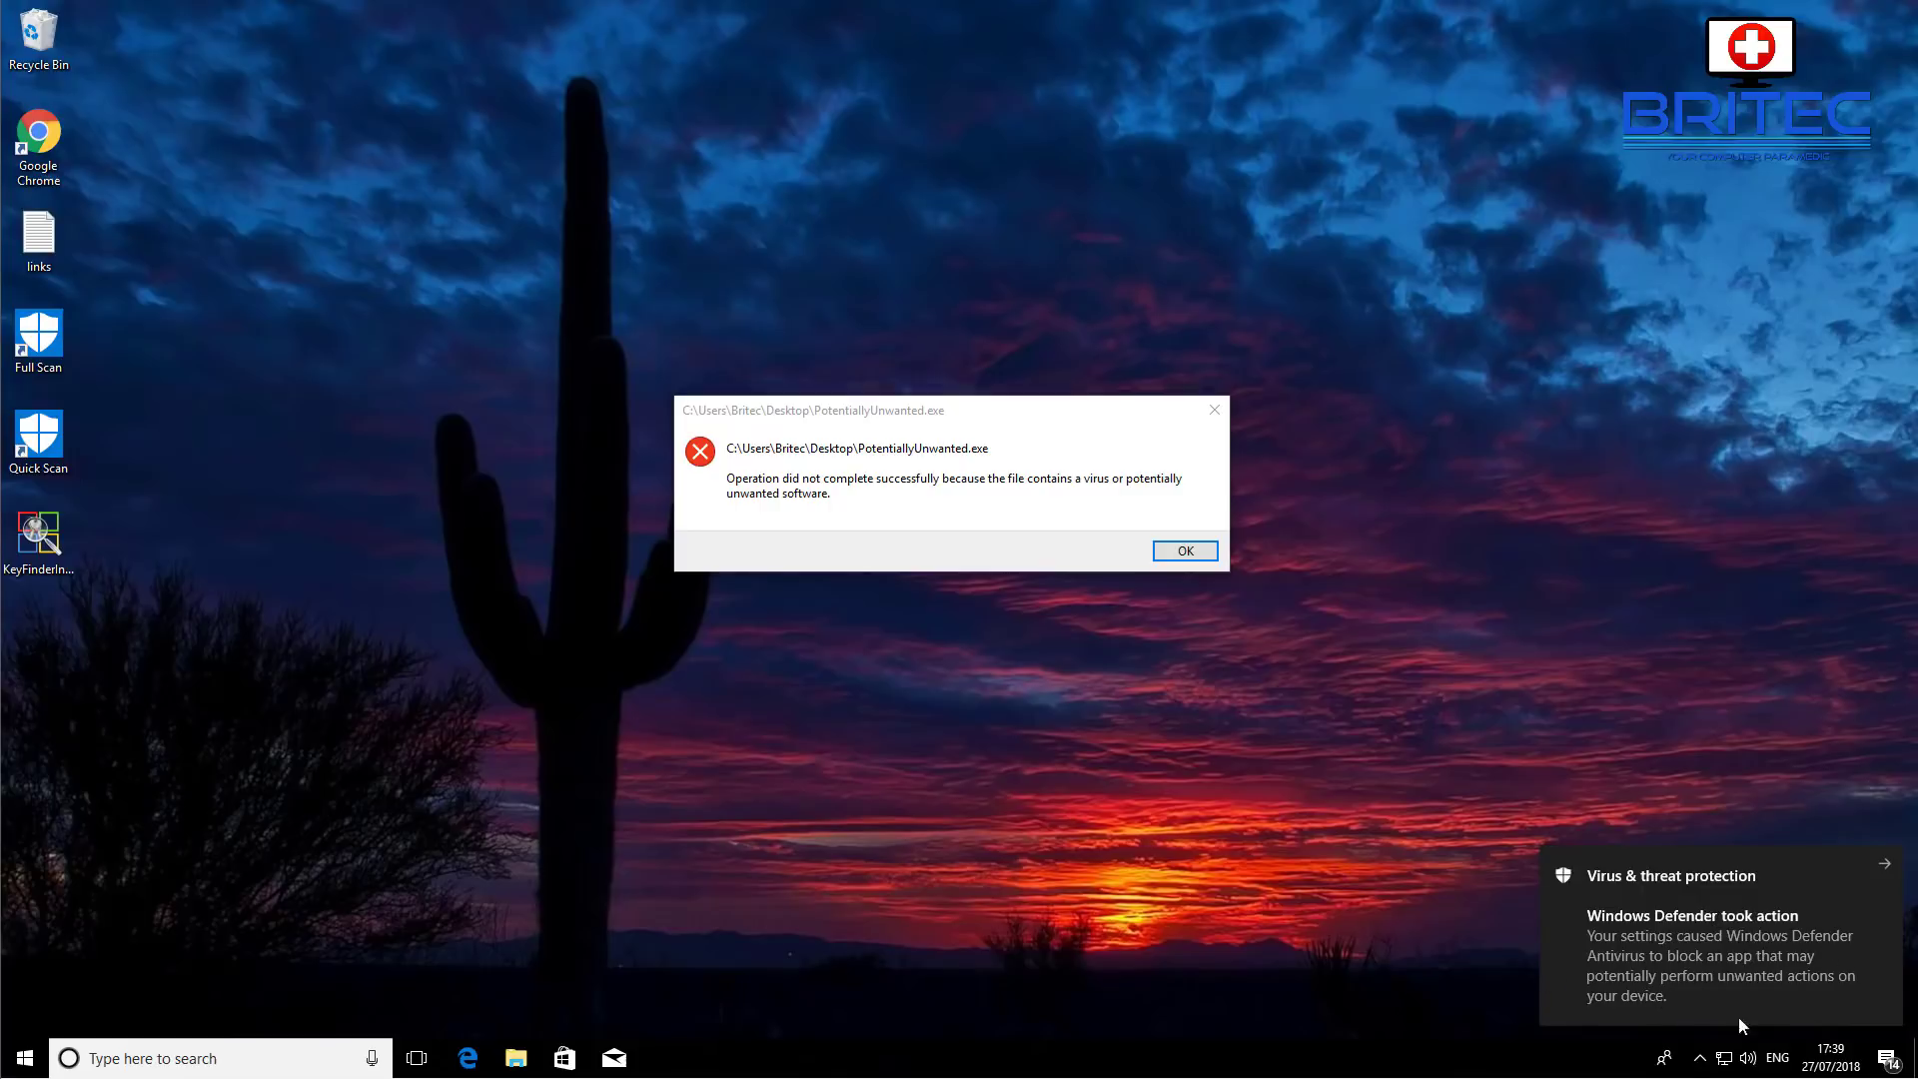
- Check Defender's scan history for the two quarantined threats, then close it and the error
left_click(1706, 948)
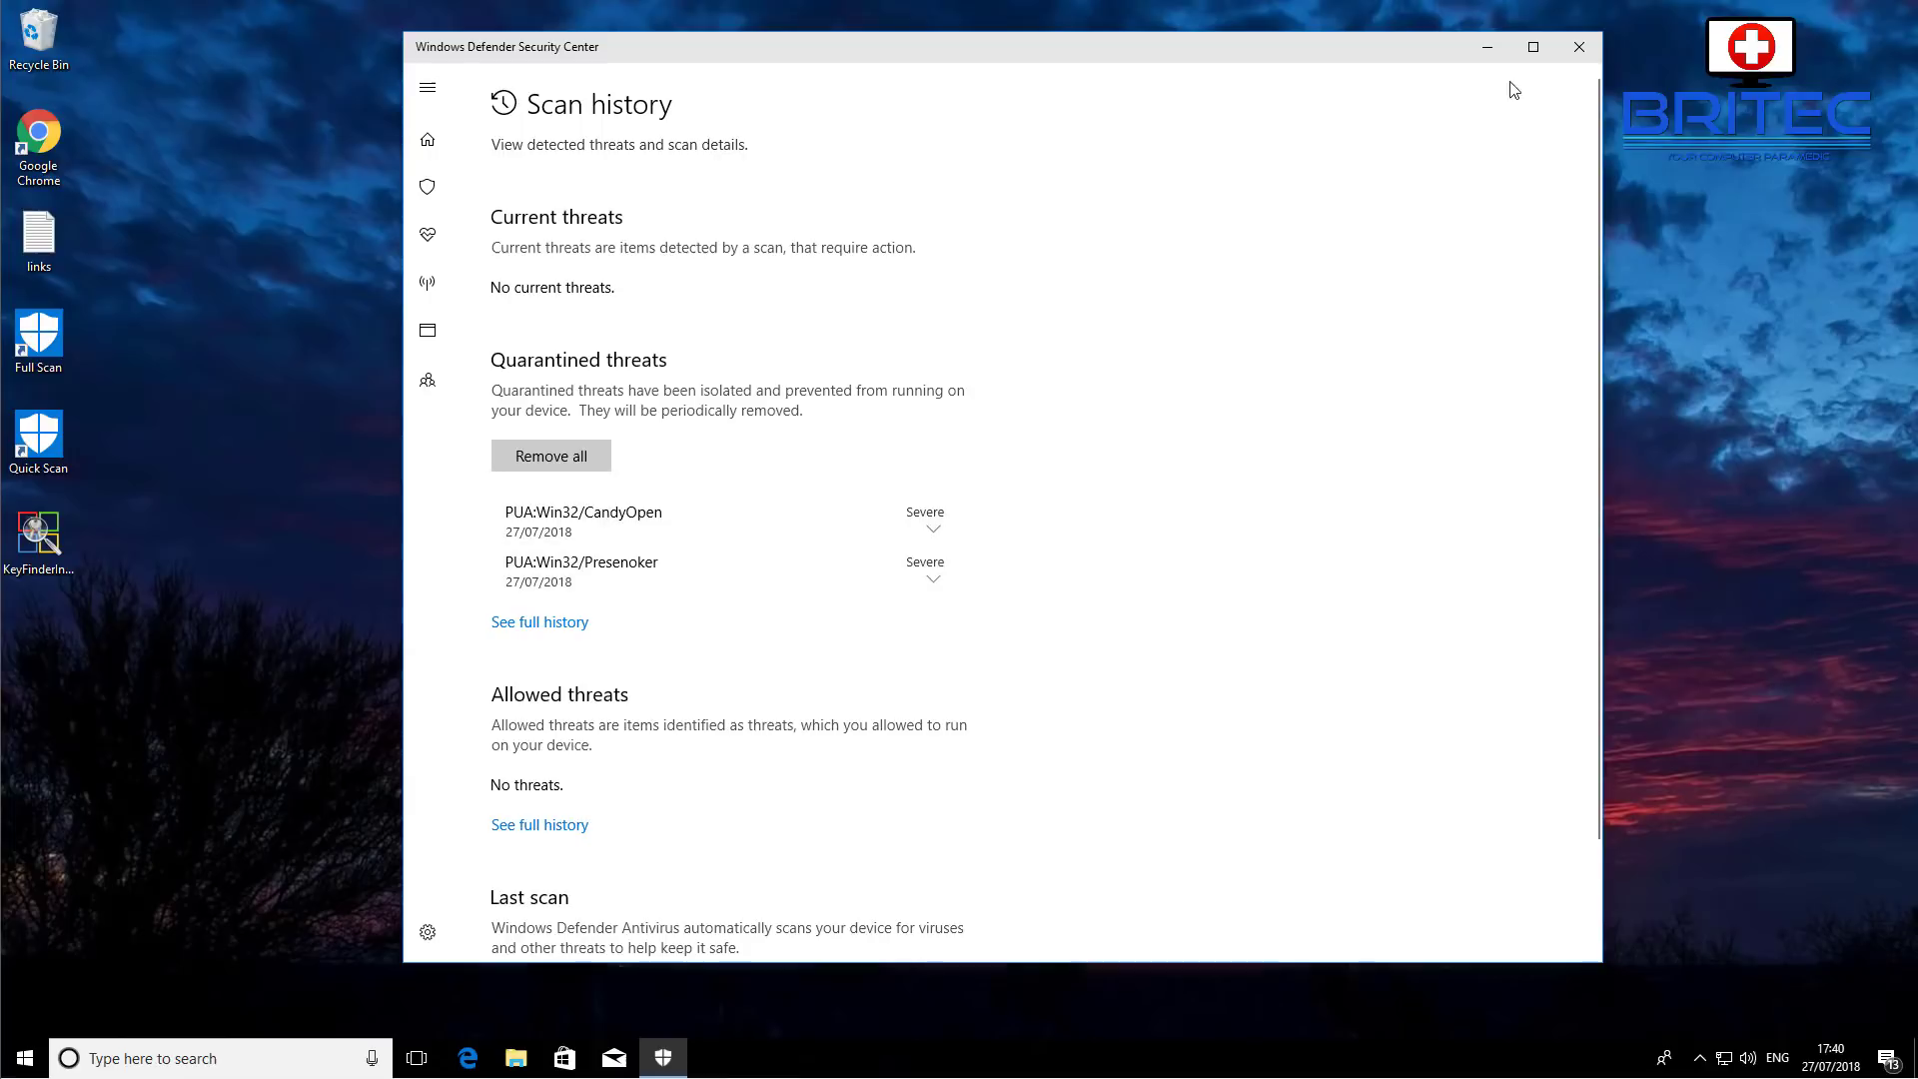
left_click(1579, 47)
left_click(1184, 551)
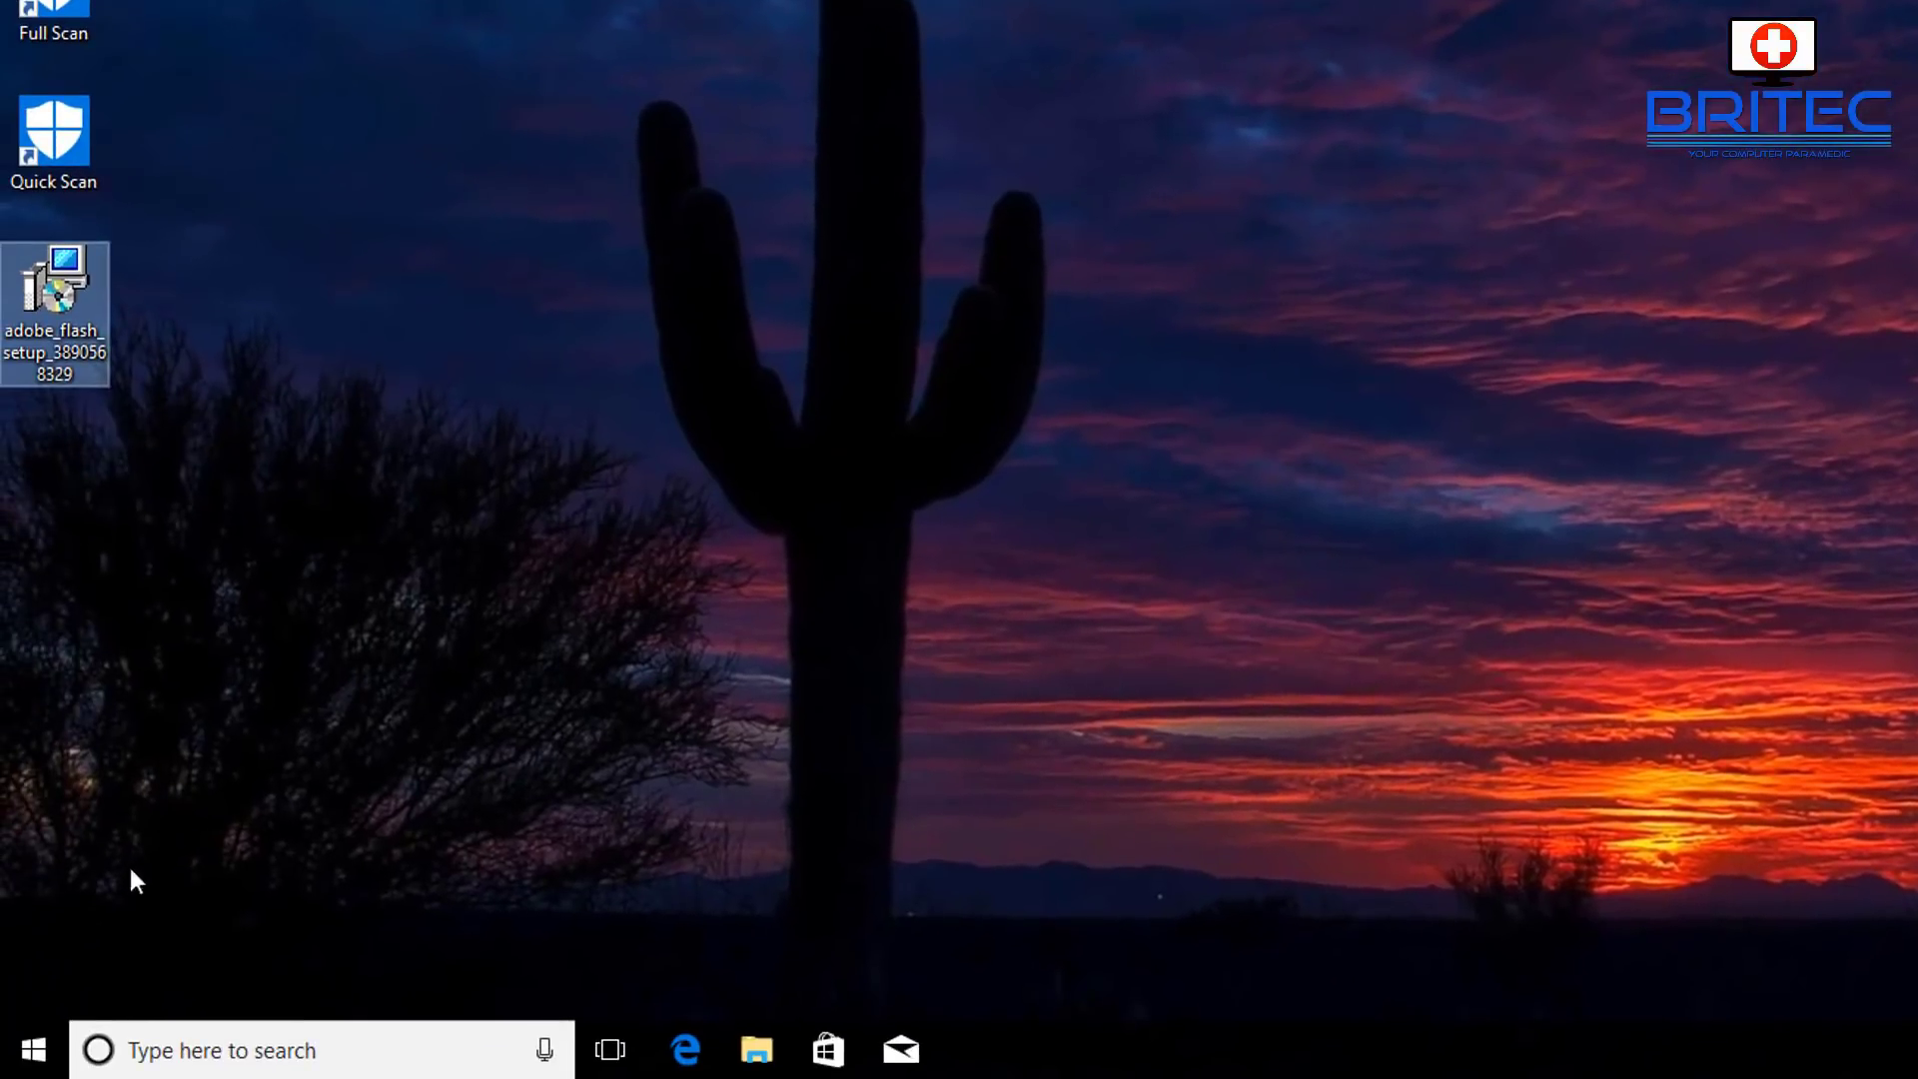
- Run Set-MpPreference -PUAProtection 1 in an admin PowerShell window, then close it
right_click(33, 1048)
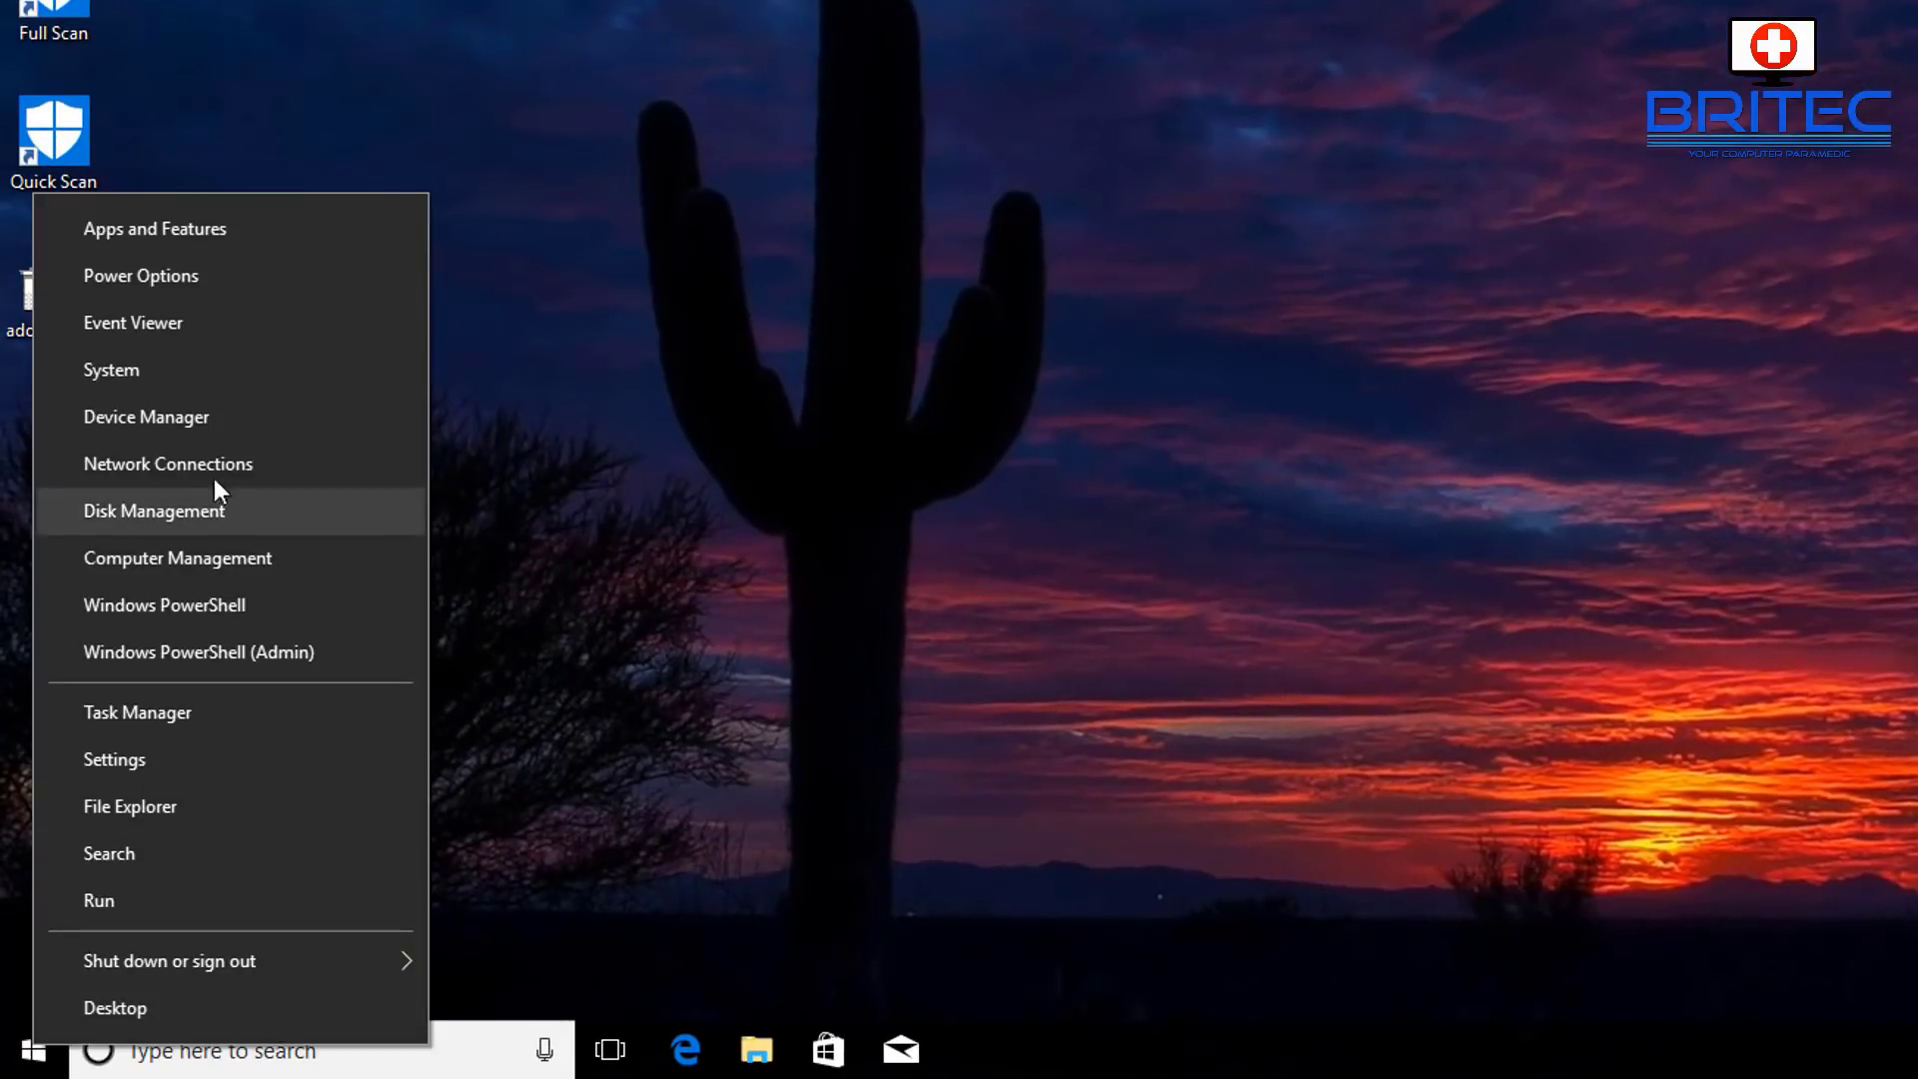
left_click(196, 648)
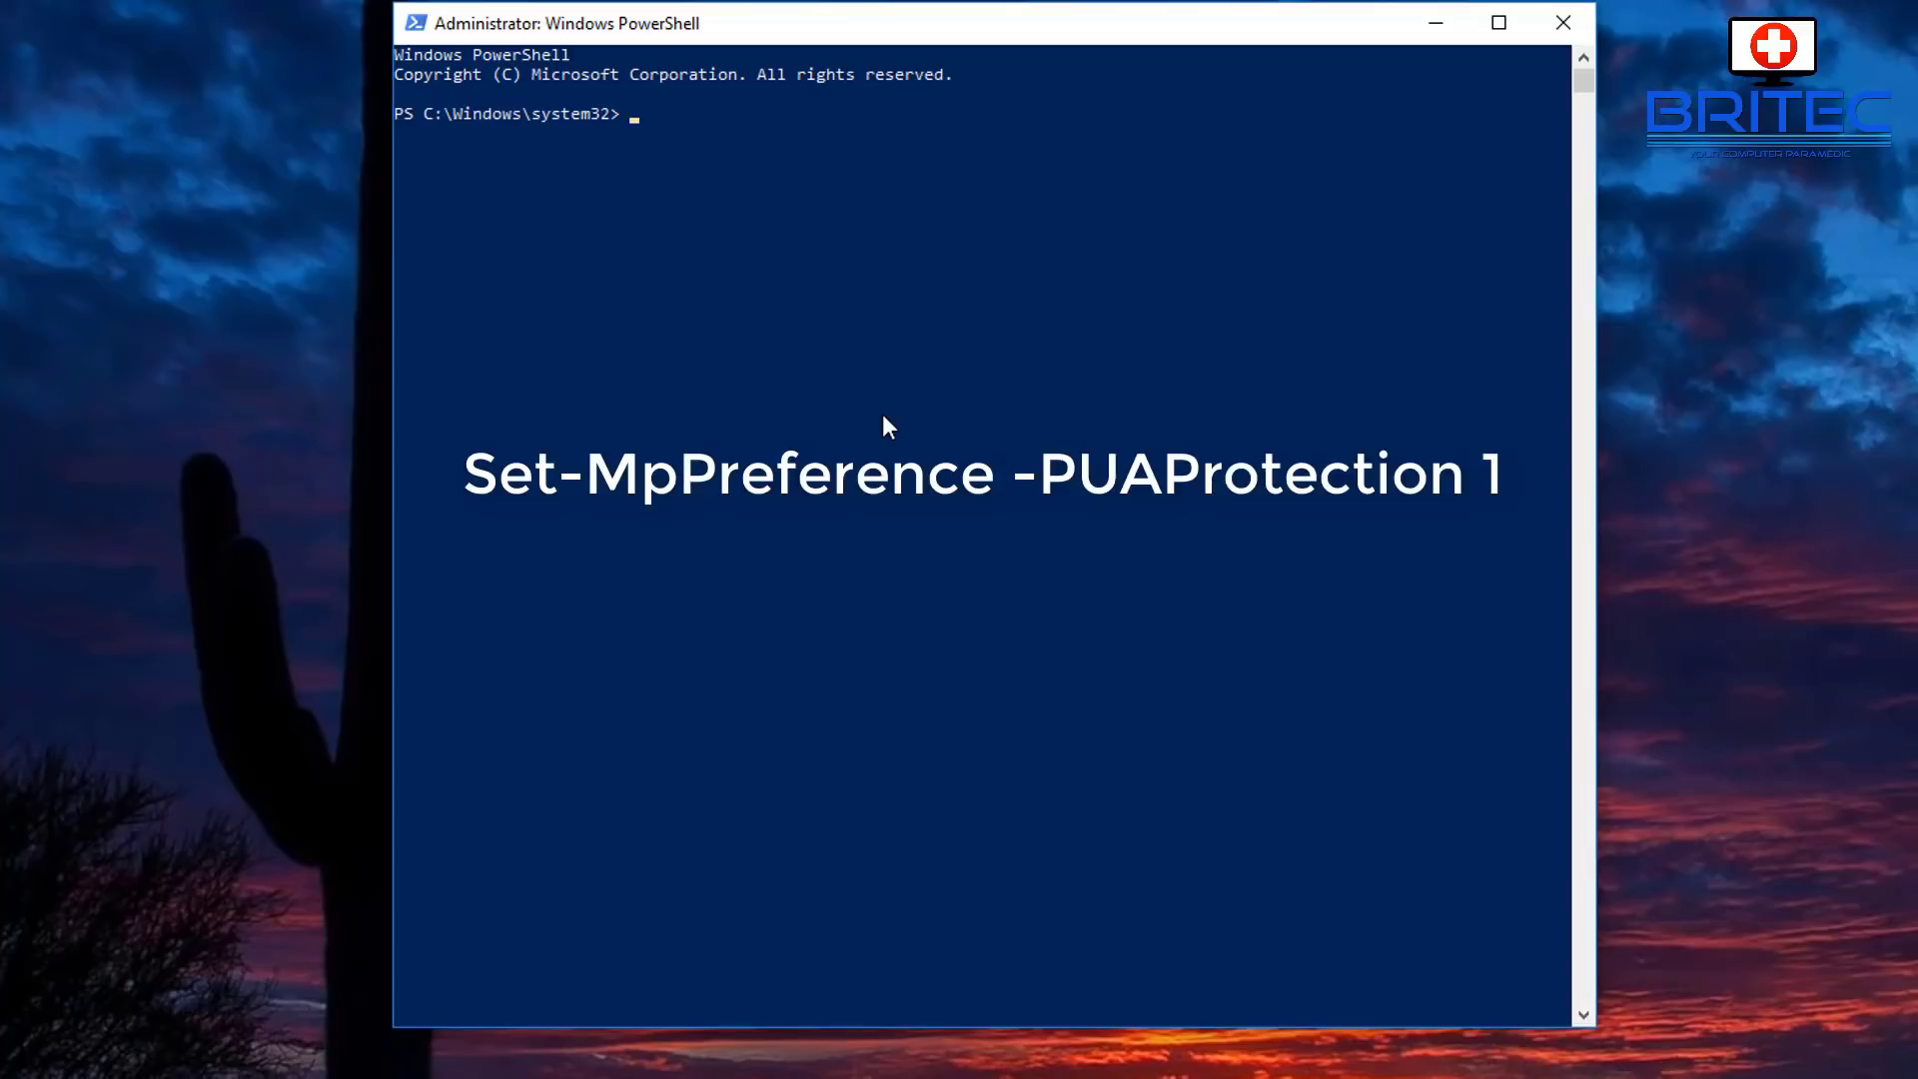
type("Set-MpPr")
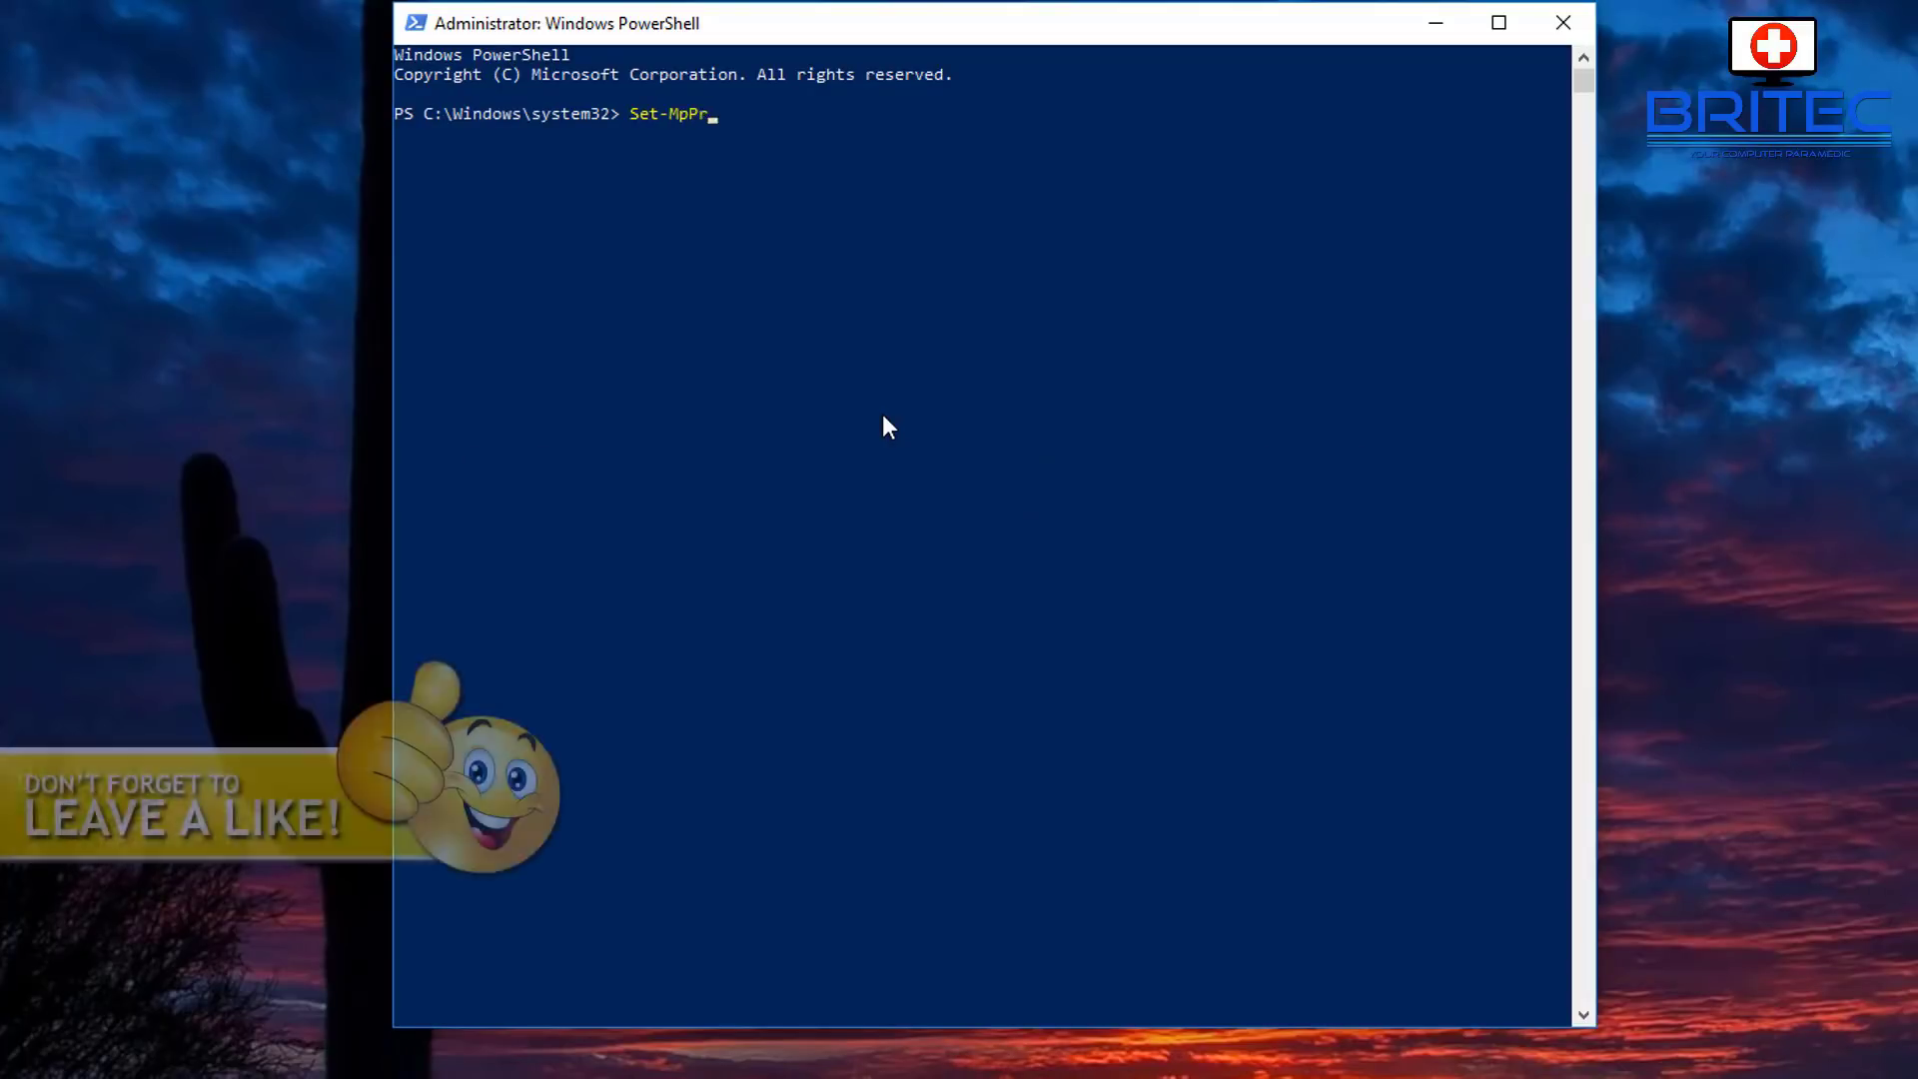
type("eference -PUAP")
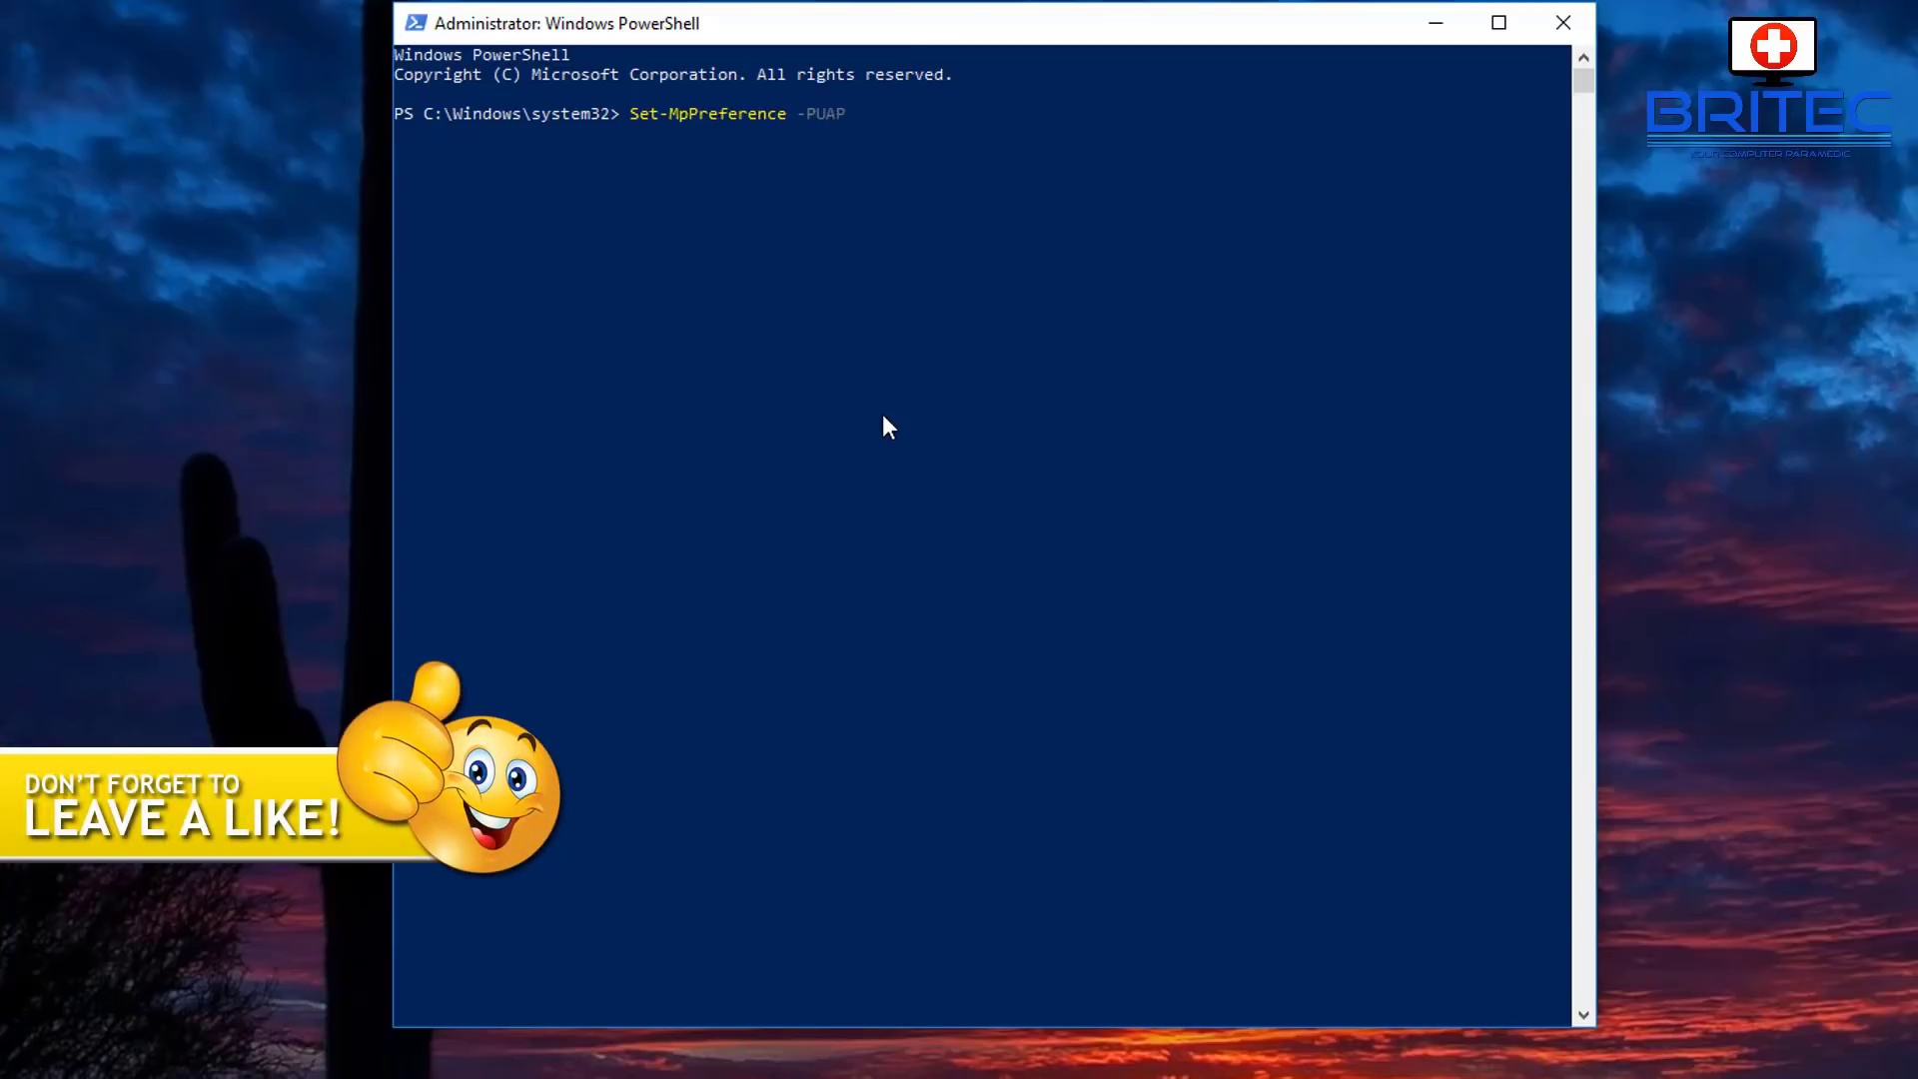
type("rotection 1")
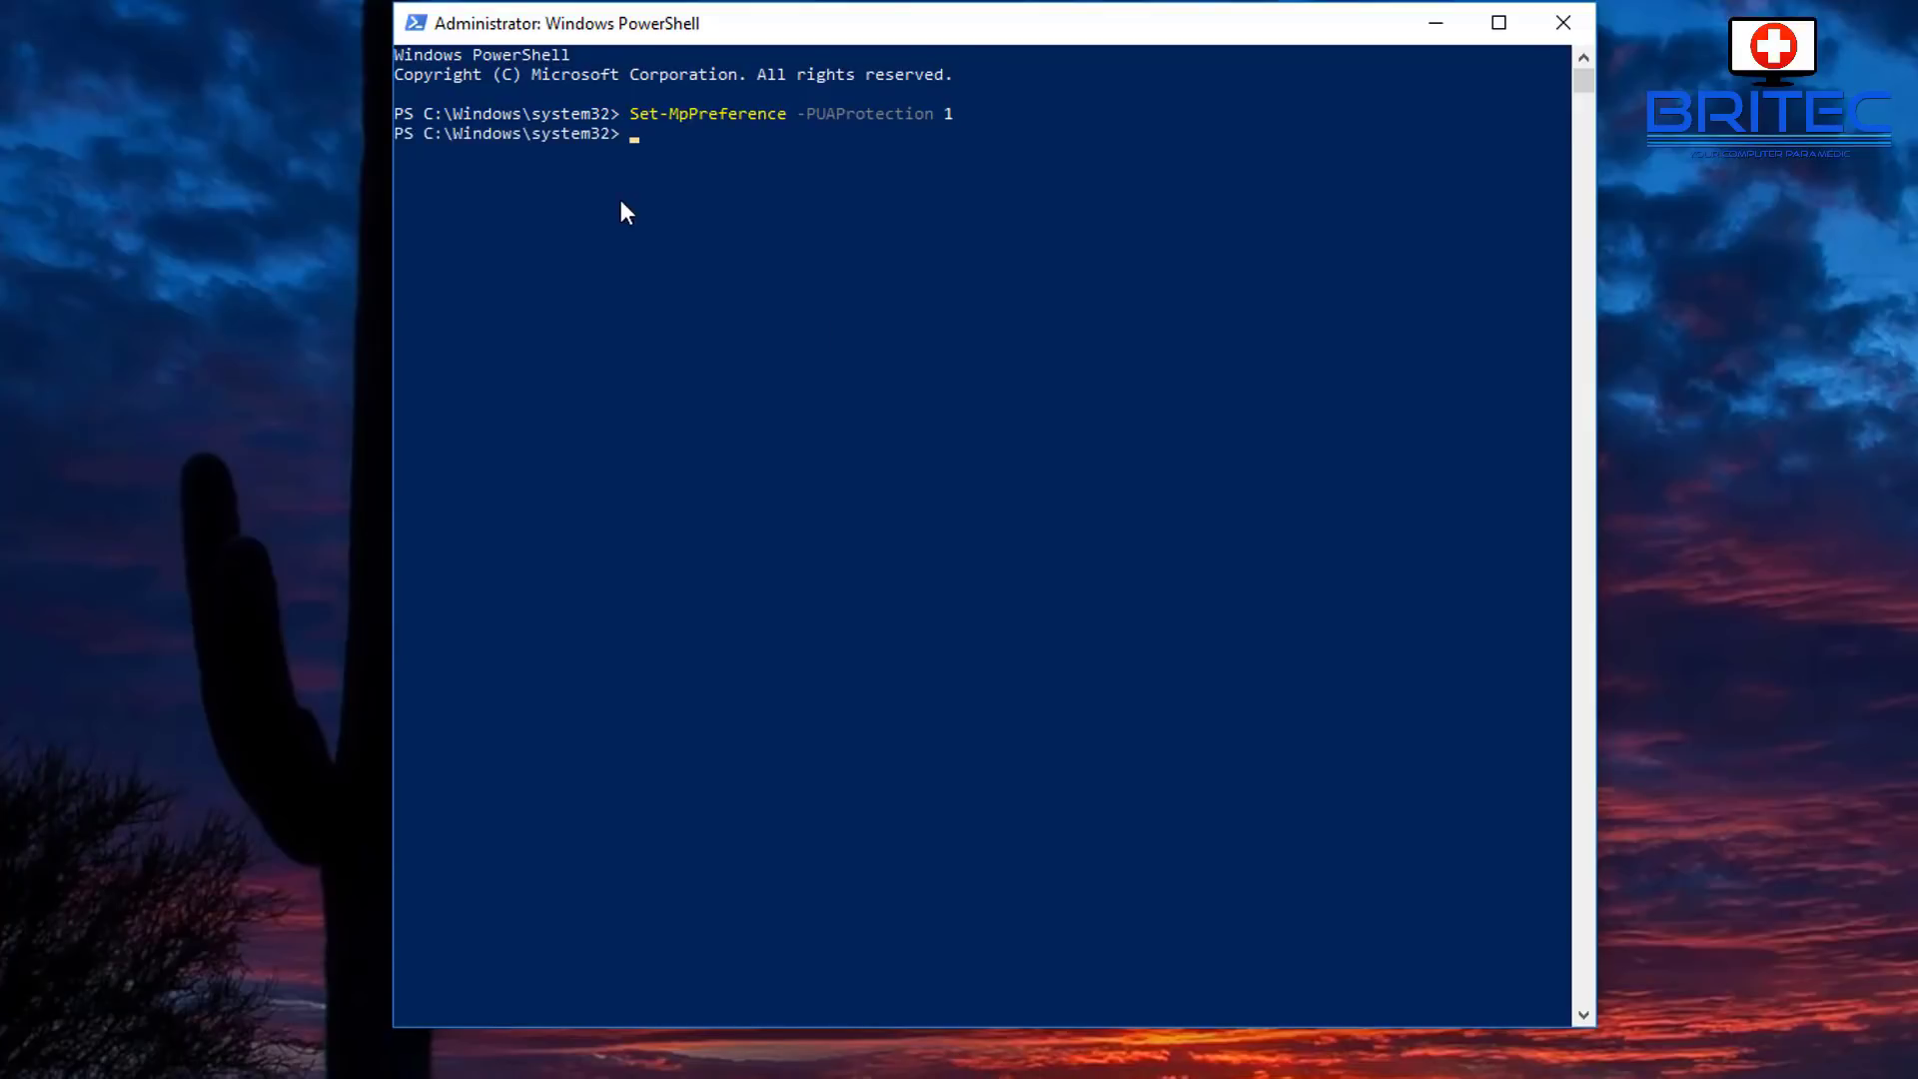
left_click(1586, 36)
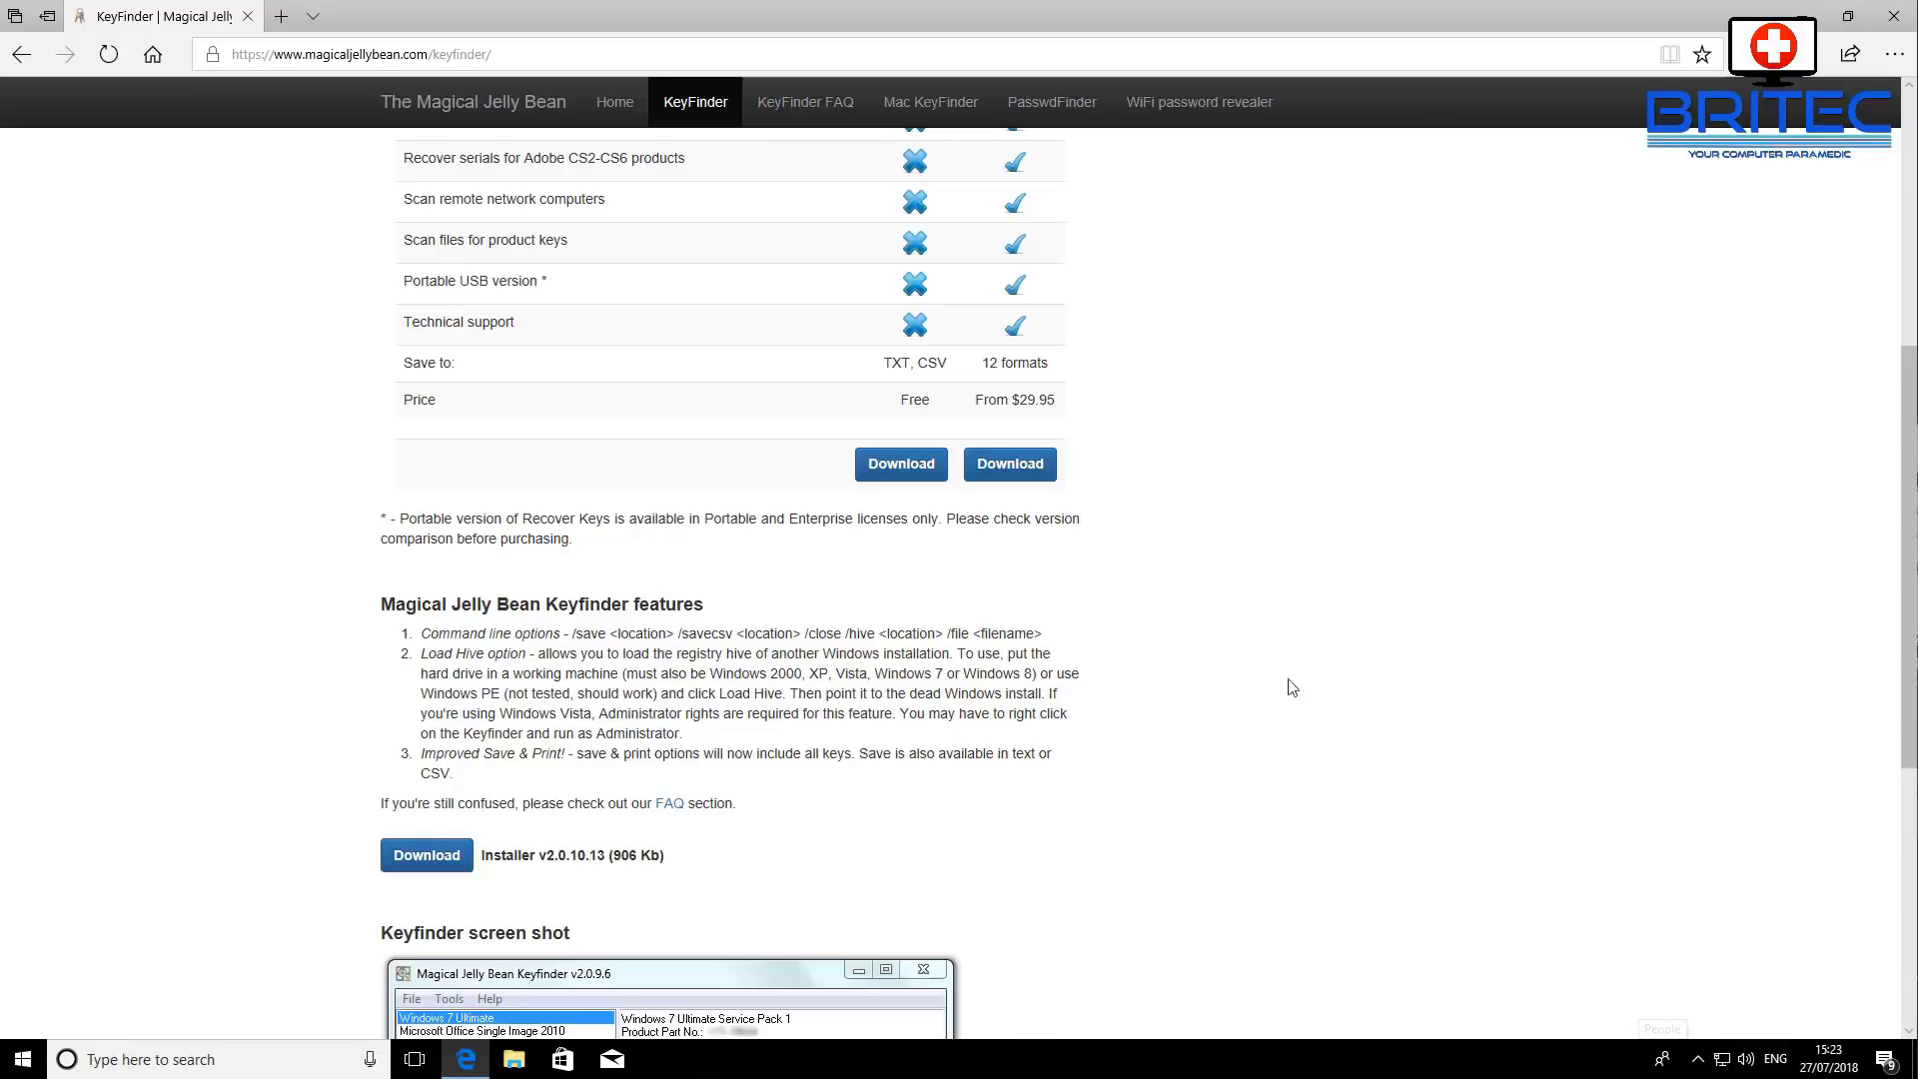
- Download and launch KeyFinderInstaller.exe, then dismiss Defender's block notification and error message
scroll(895, 469, "up", 1)
left_click(895, 613)
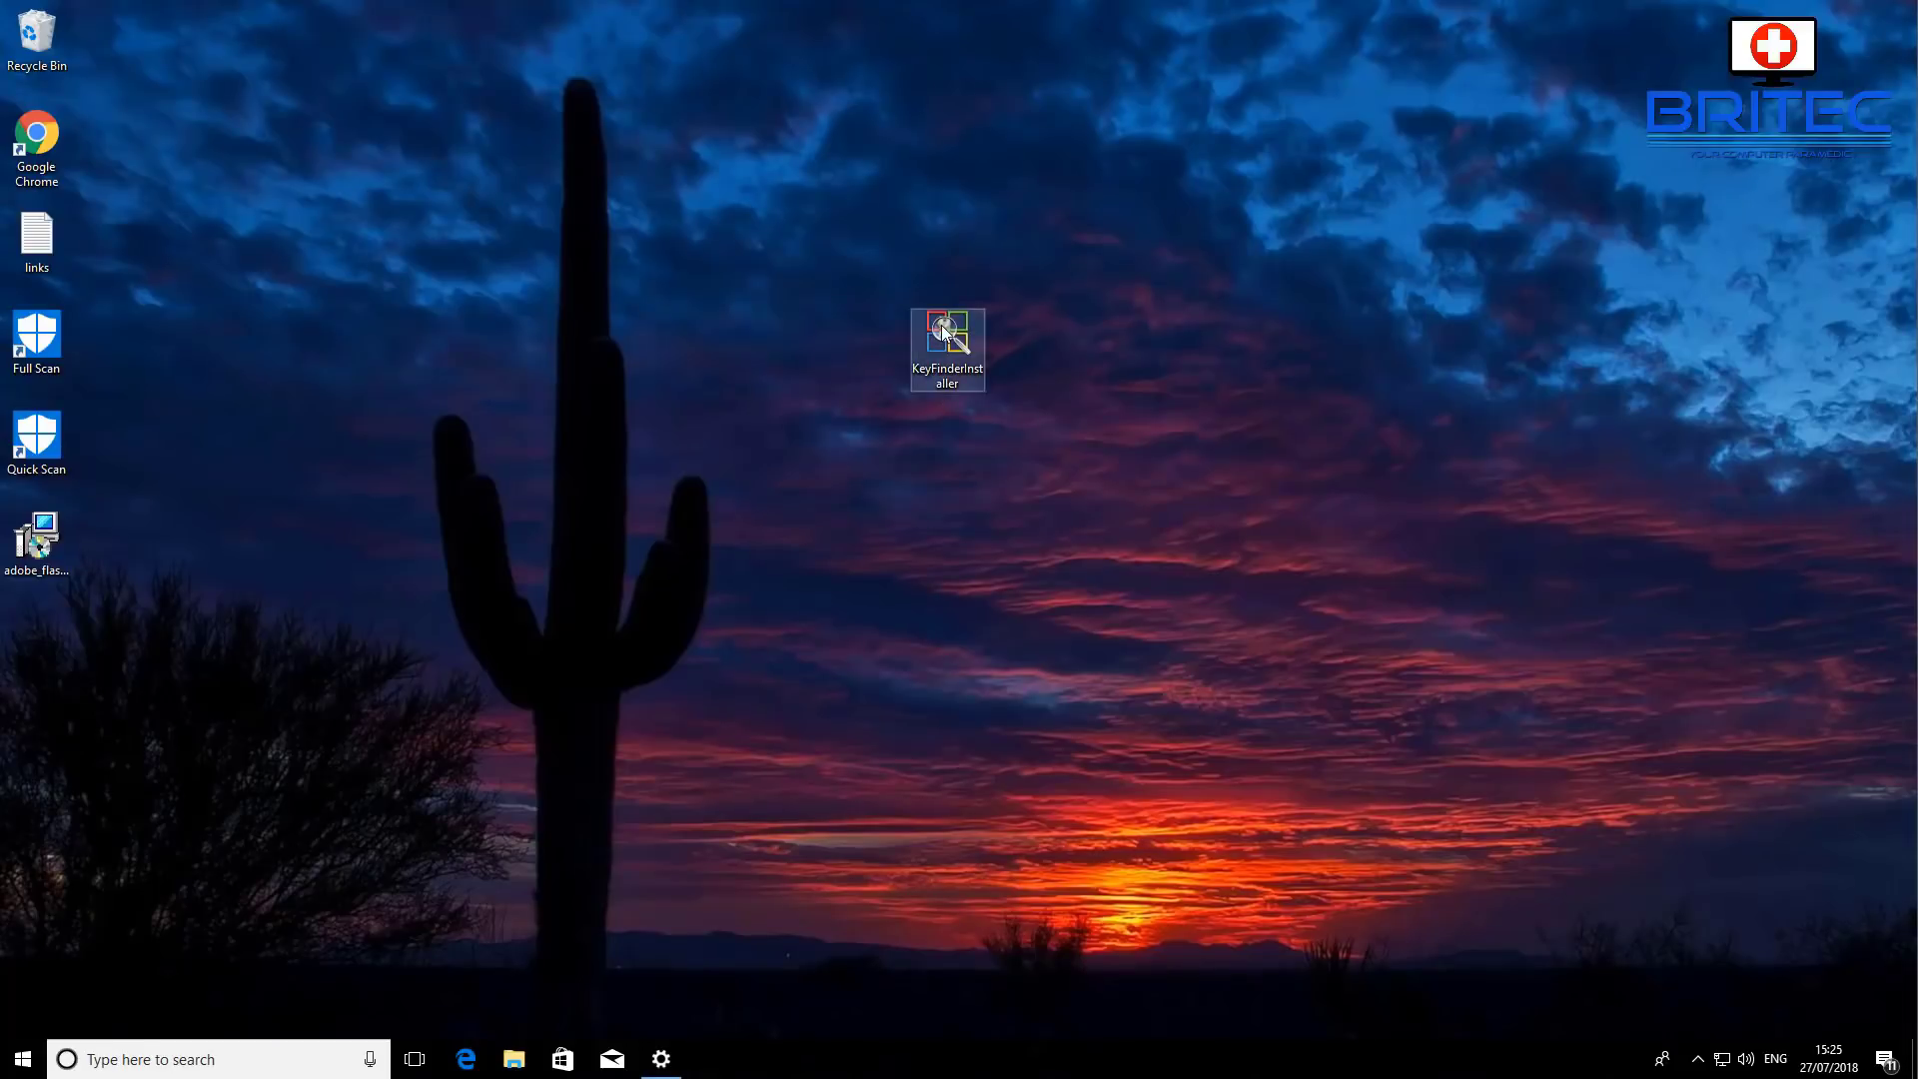
double_click(942, 330)
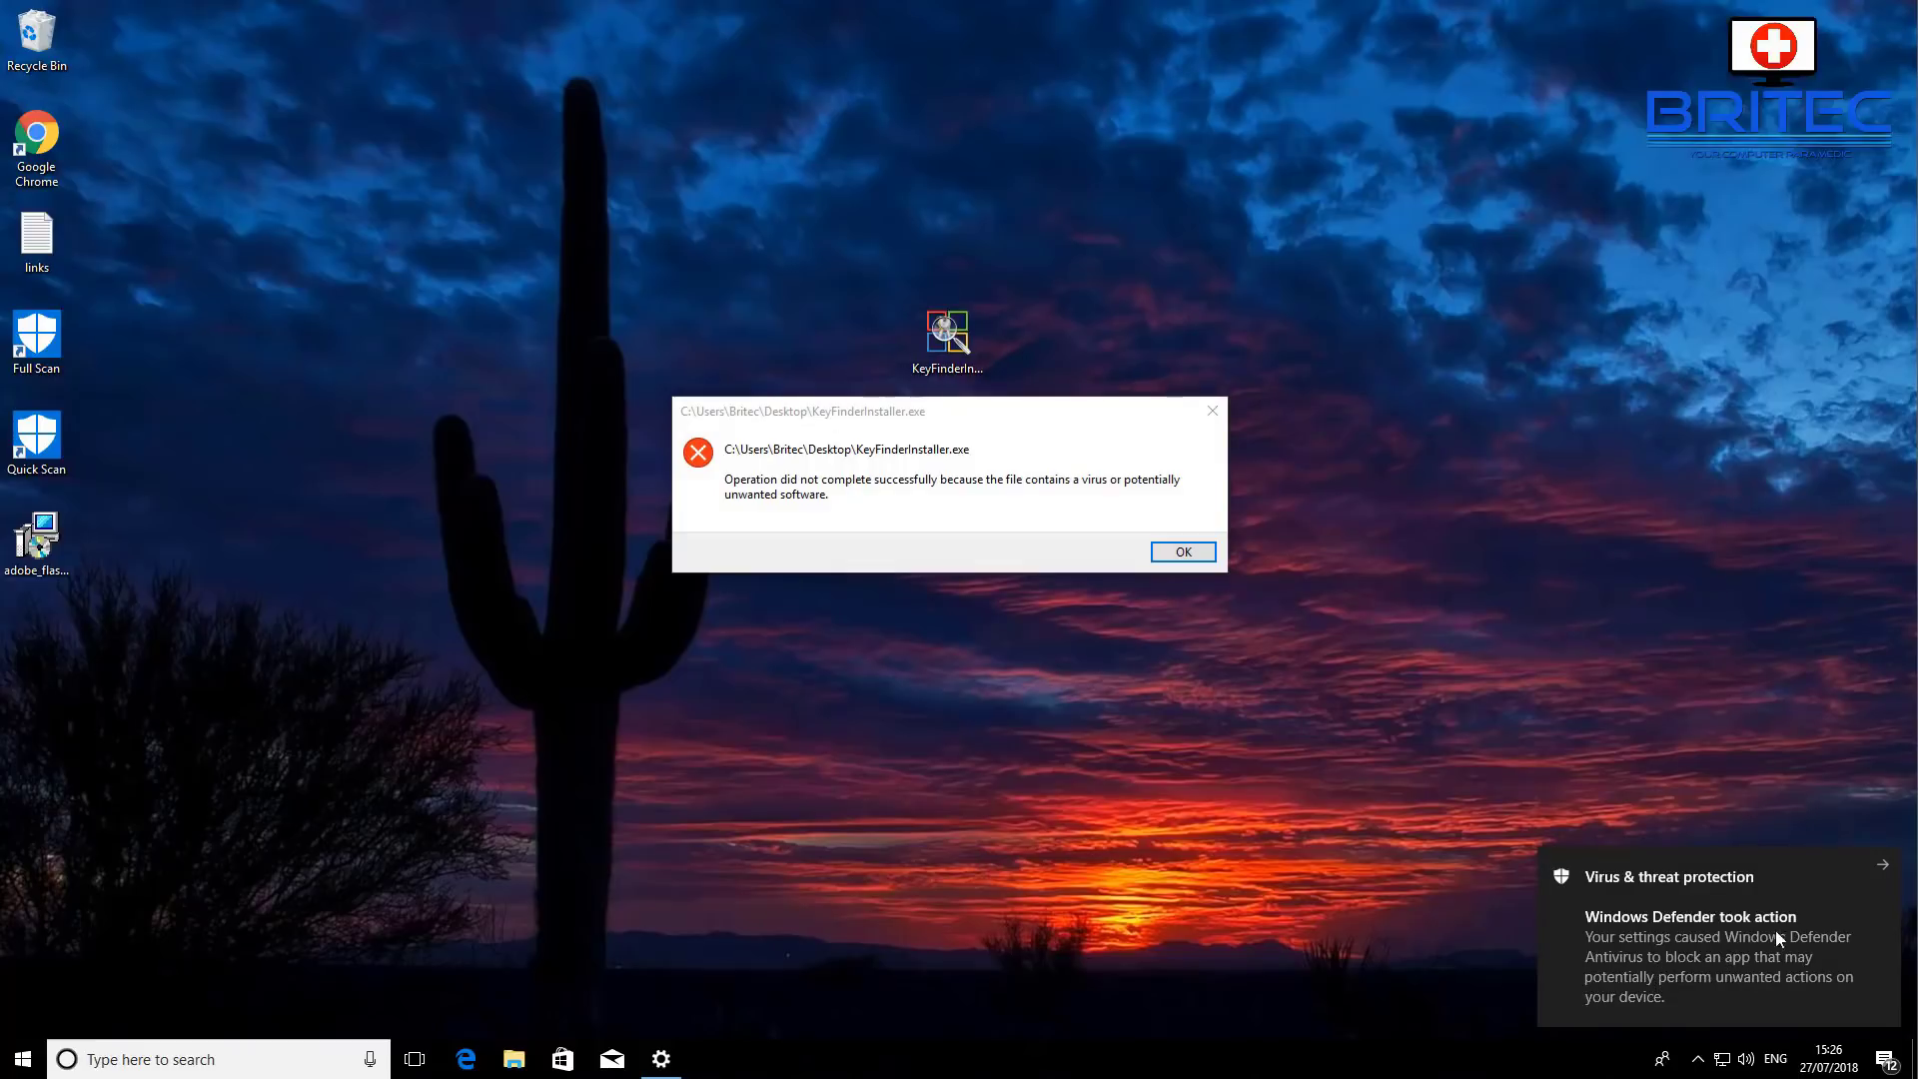
left_click(1873, 877)
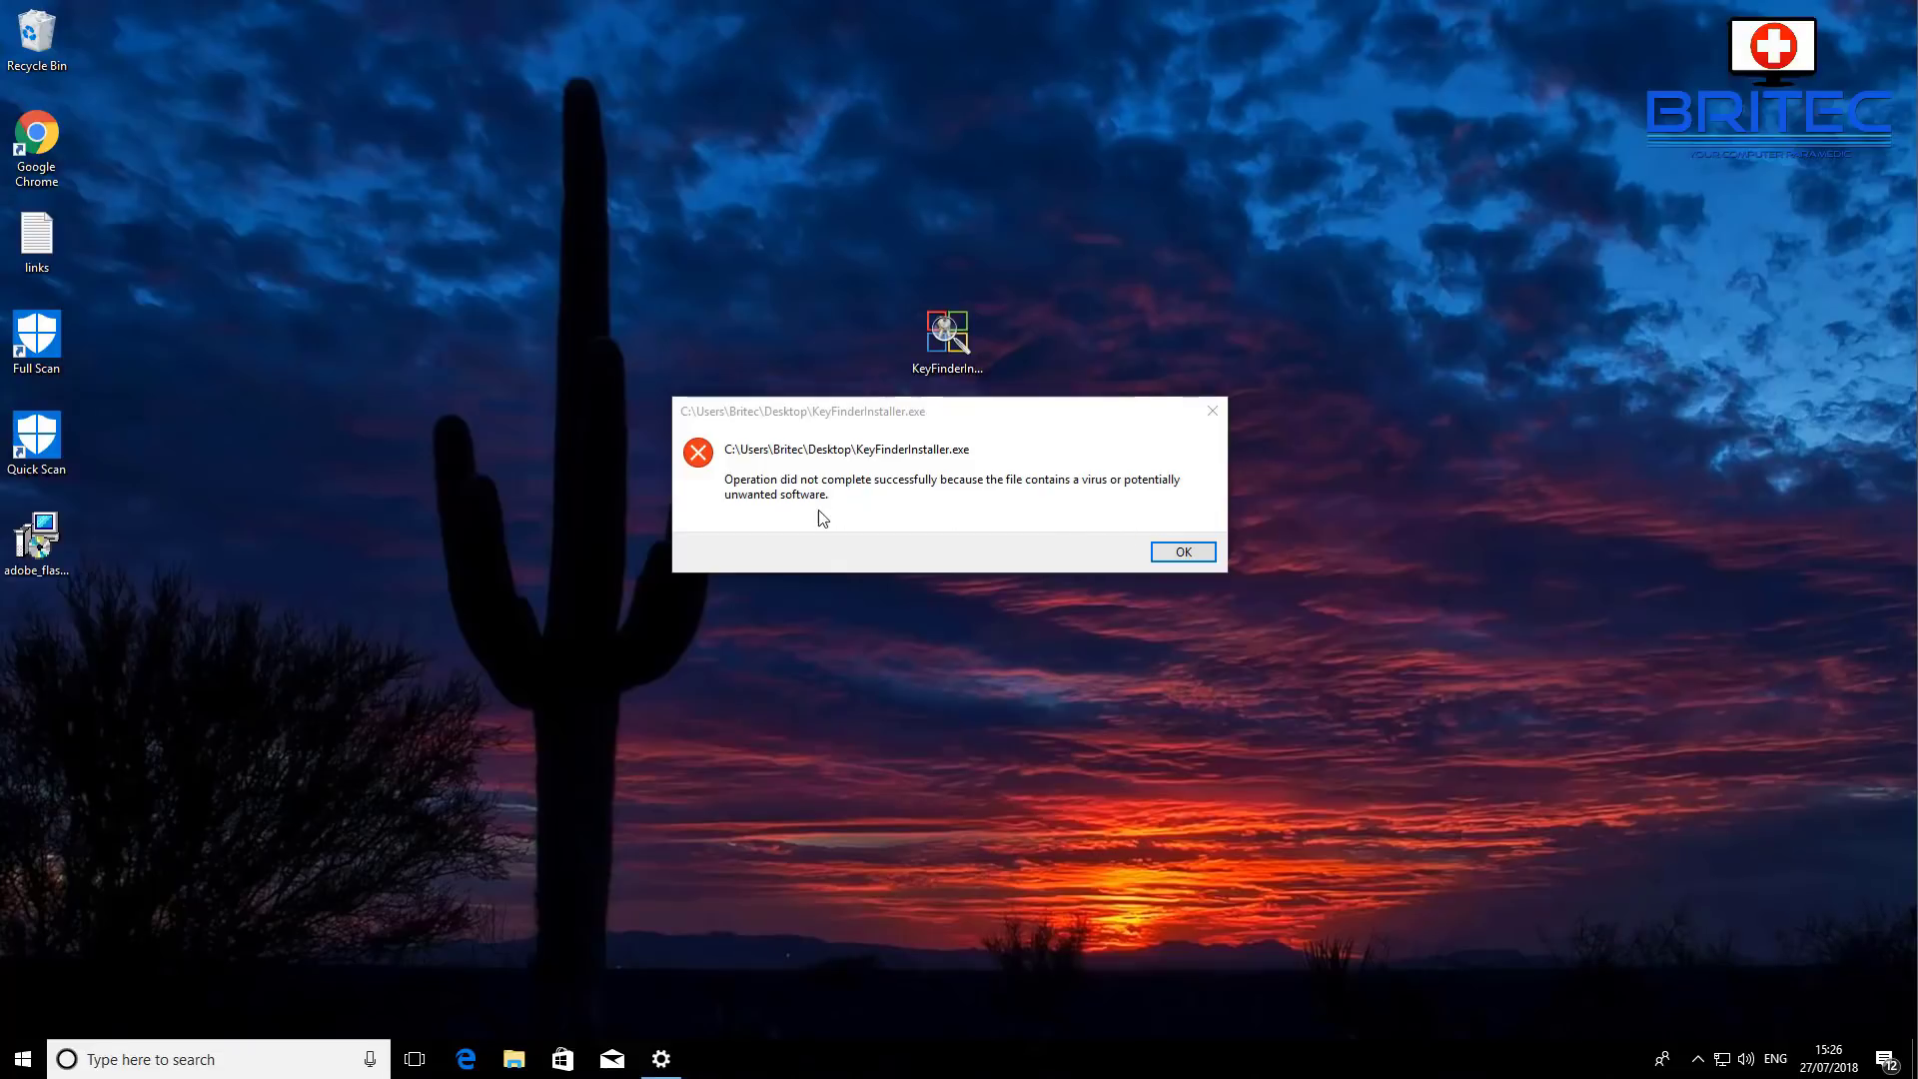
left_click(1178, 553)
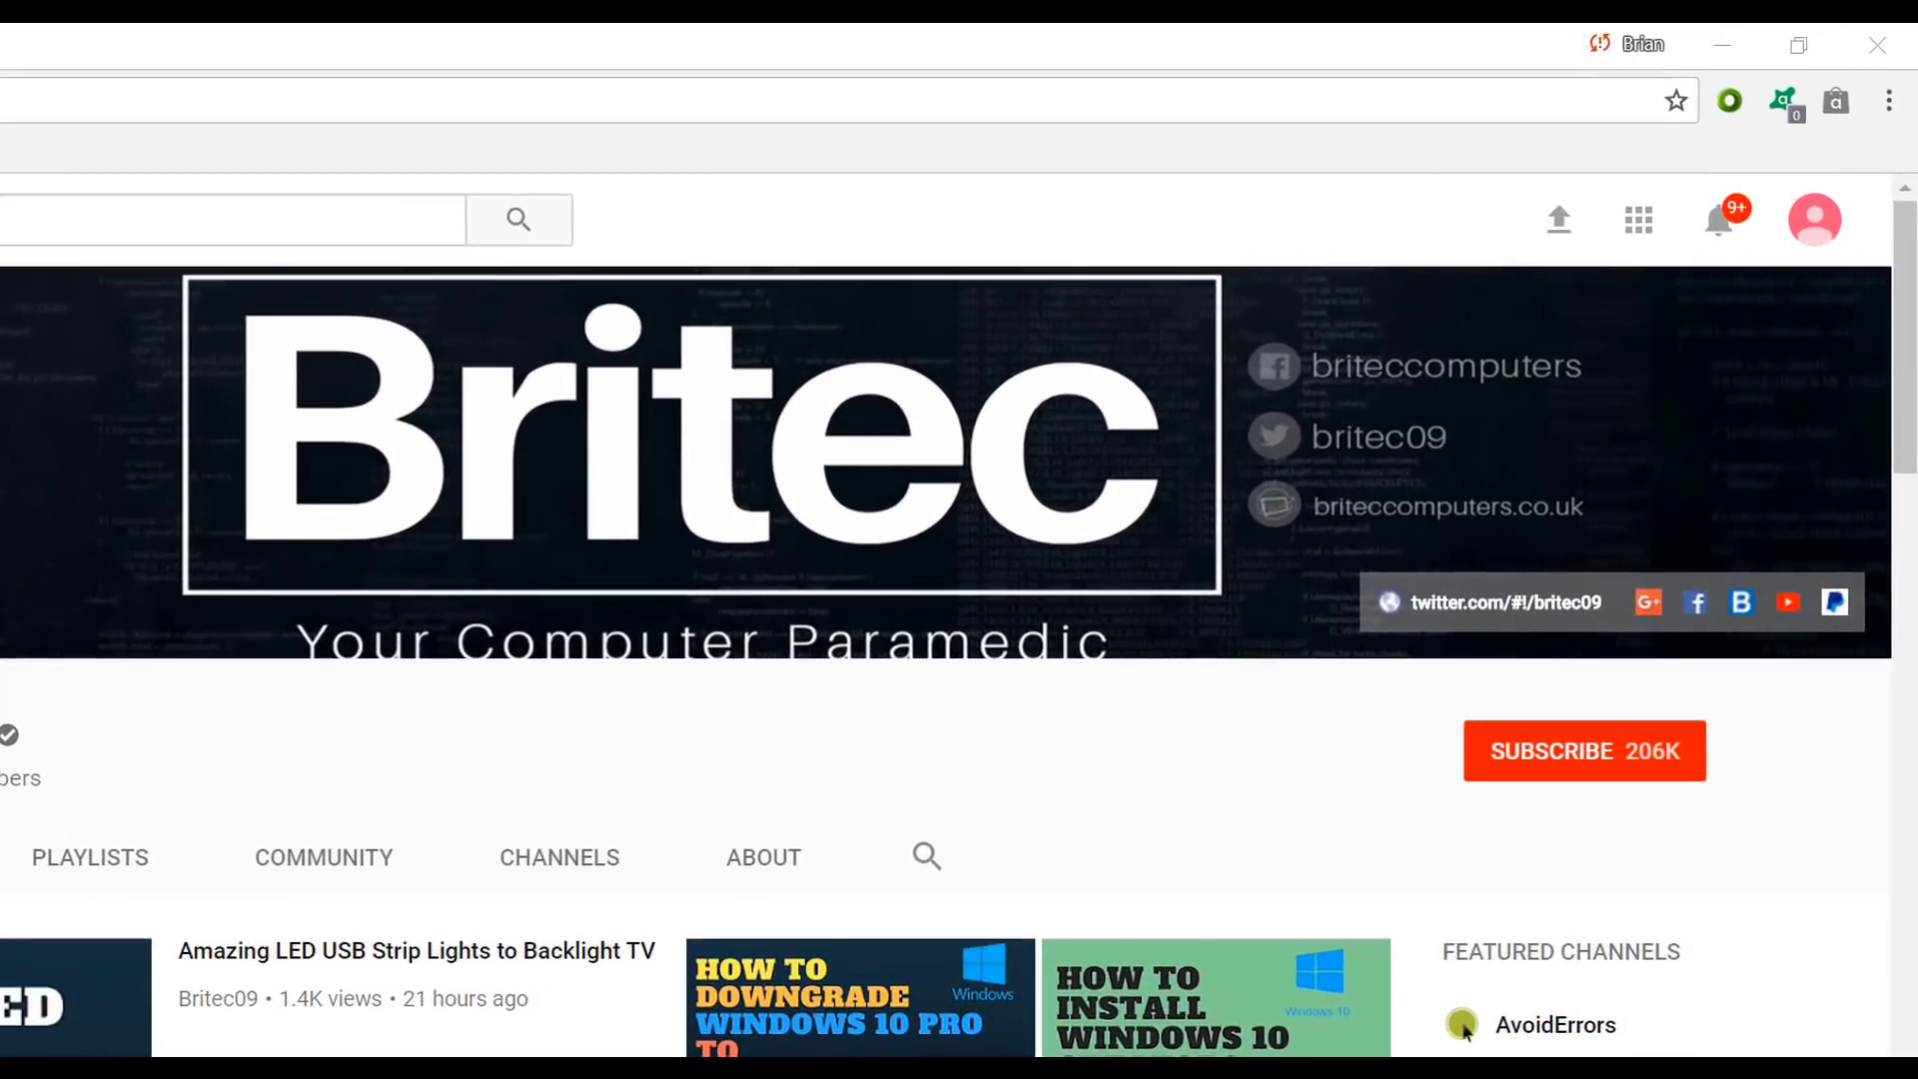
- Press the red SUBSCRIBE button on the Britec channel page
left_click(1608, 771)
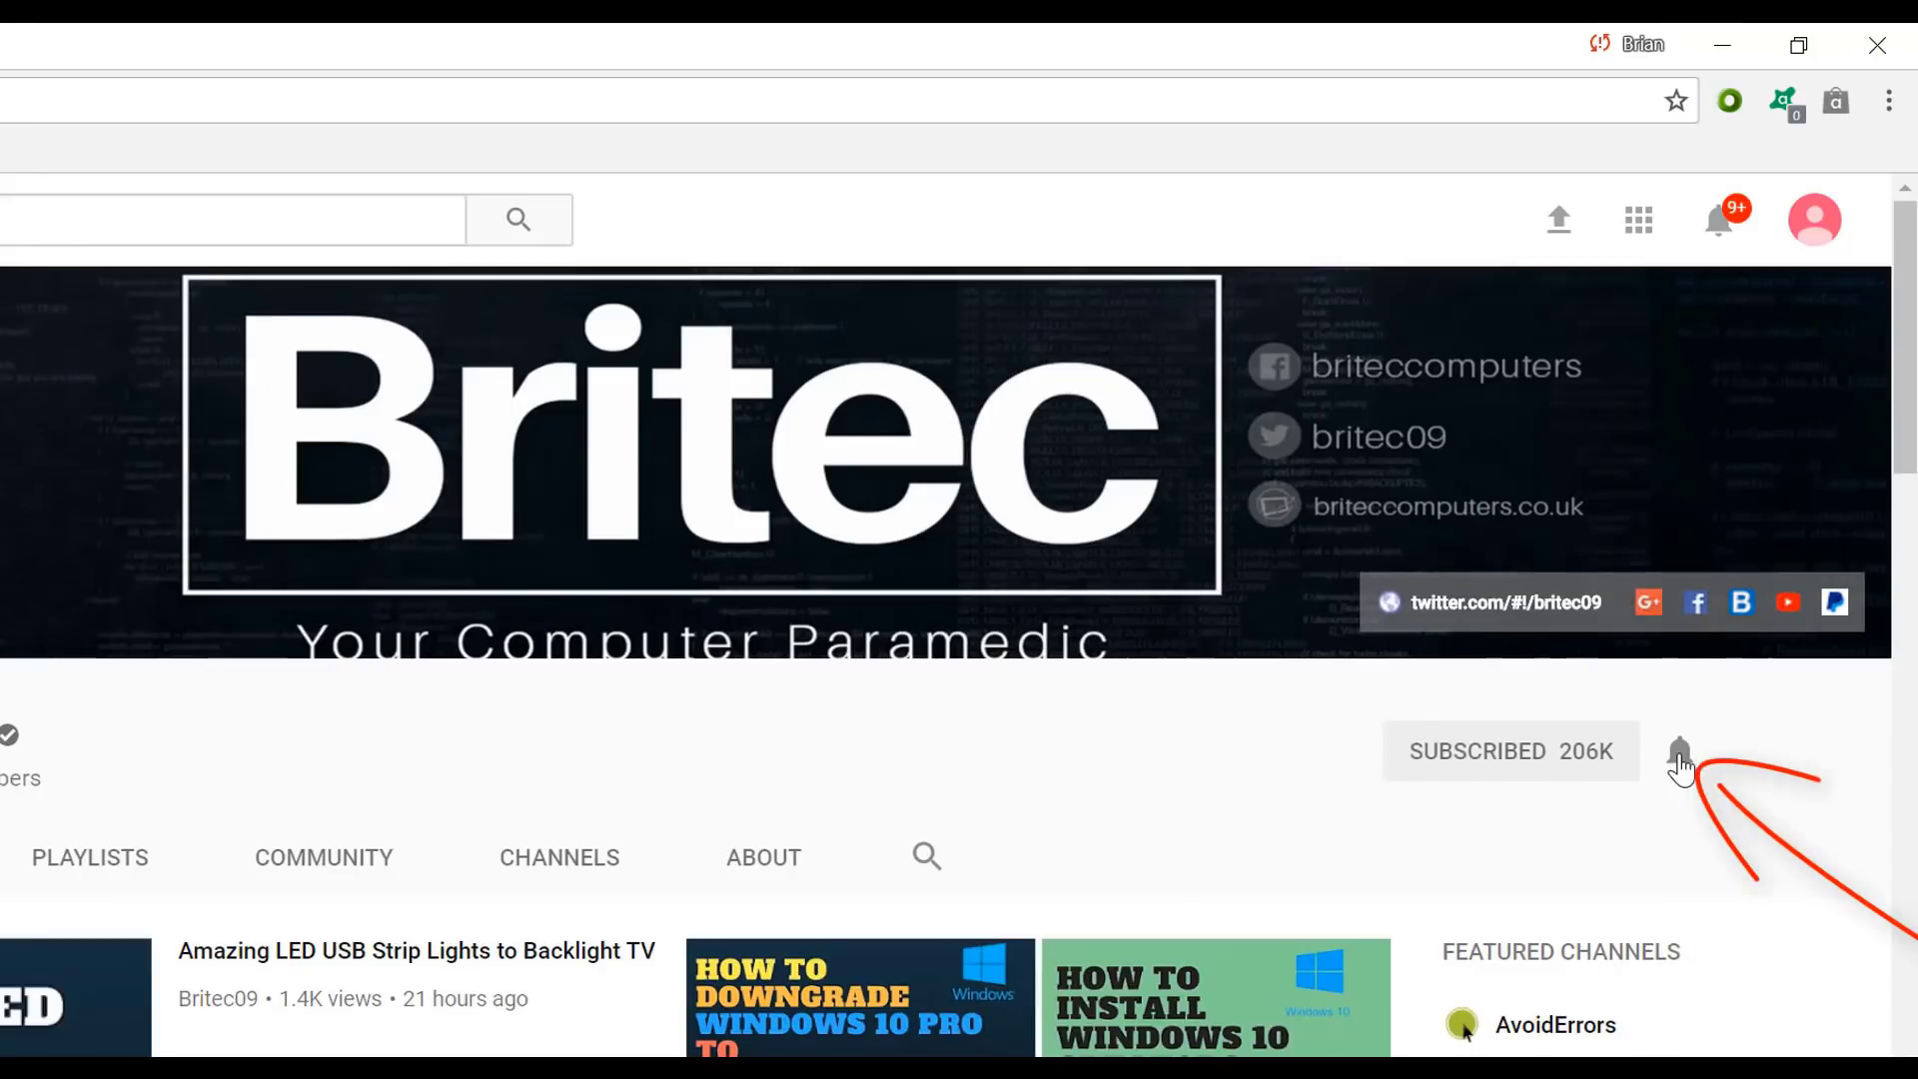